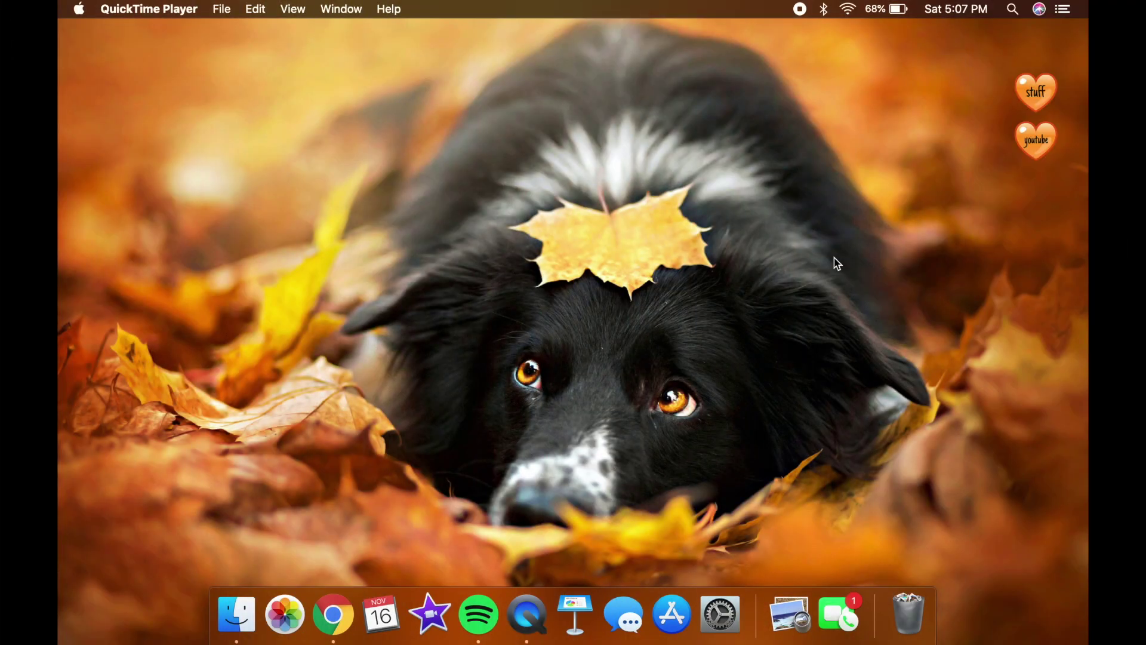
Create a new folder on the desktop and place it below the youtube heart folder
right_click(836, 263)
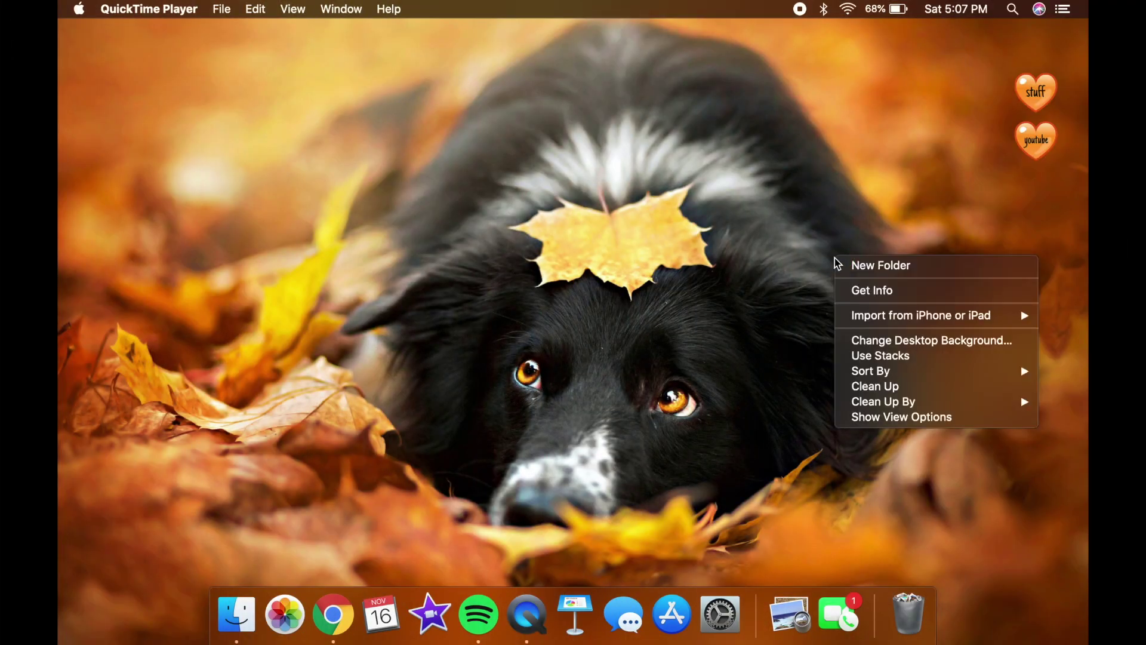
click(857, 265)
drag(823, 268, 1018, 250)
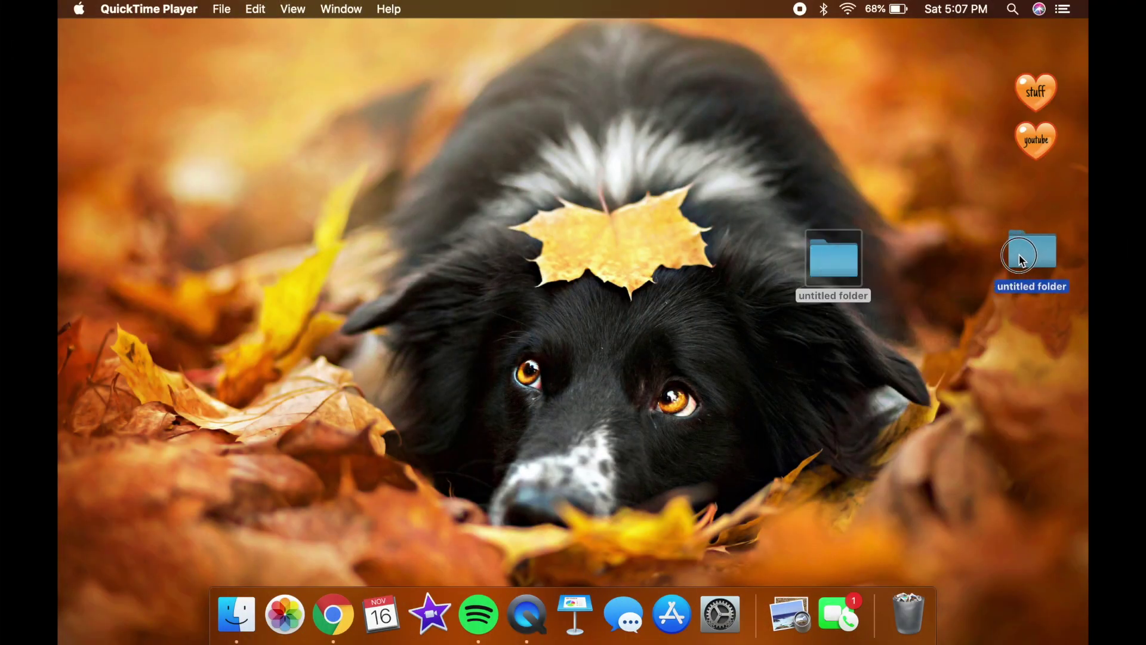
click(936, 278)
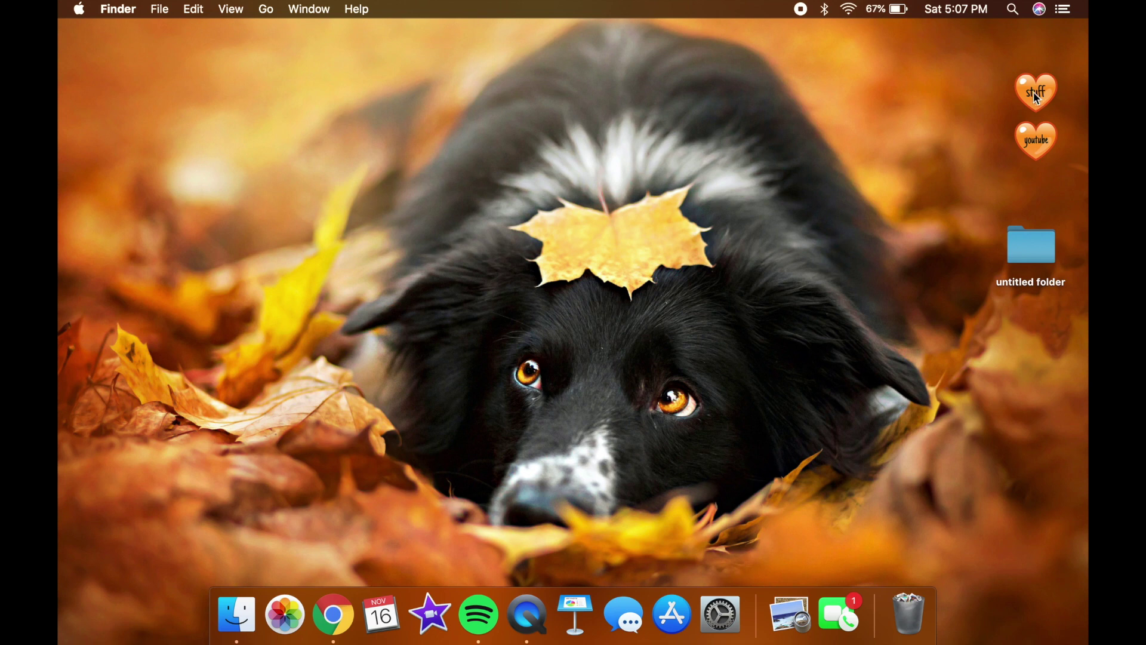
Switch to Chrome and search Google for "emoji transparent"
click(334, 636)
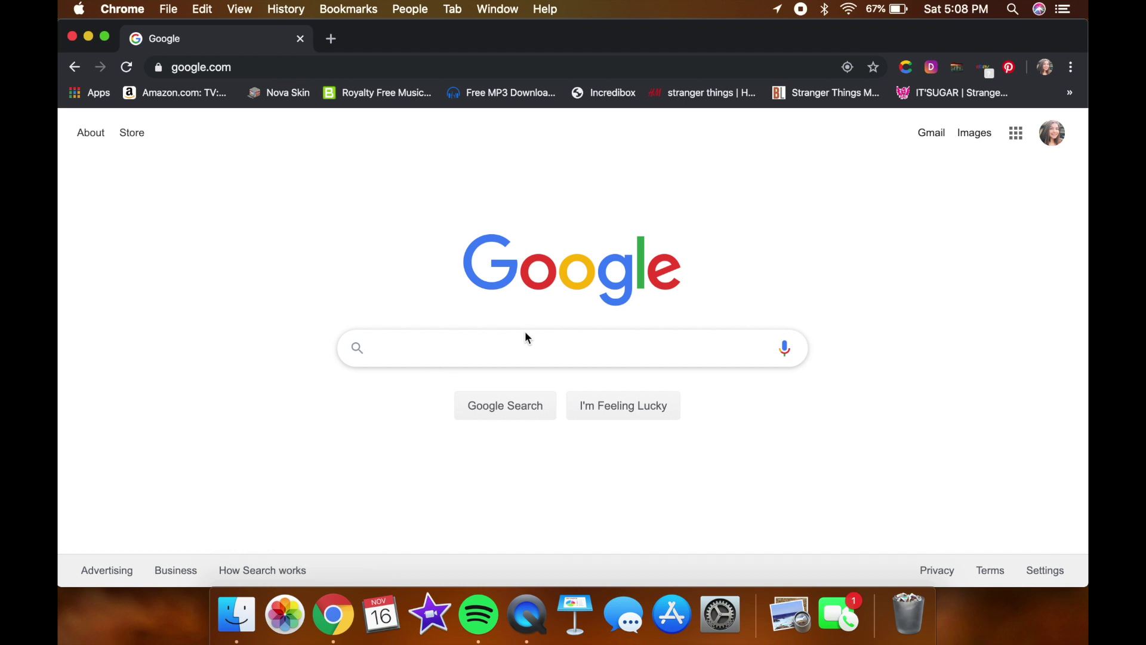
text(emoji)
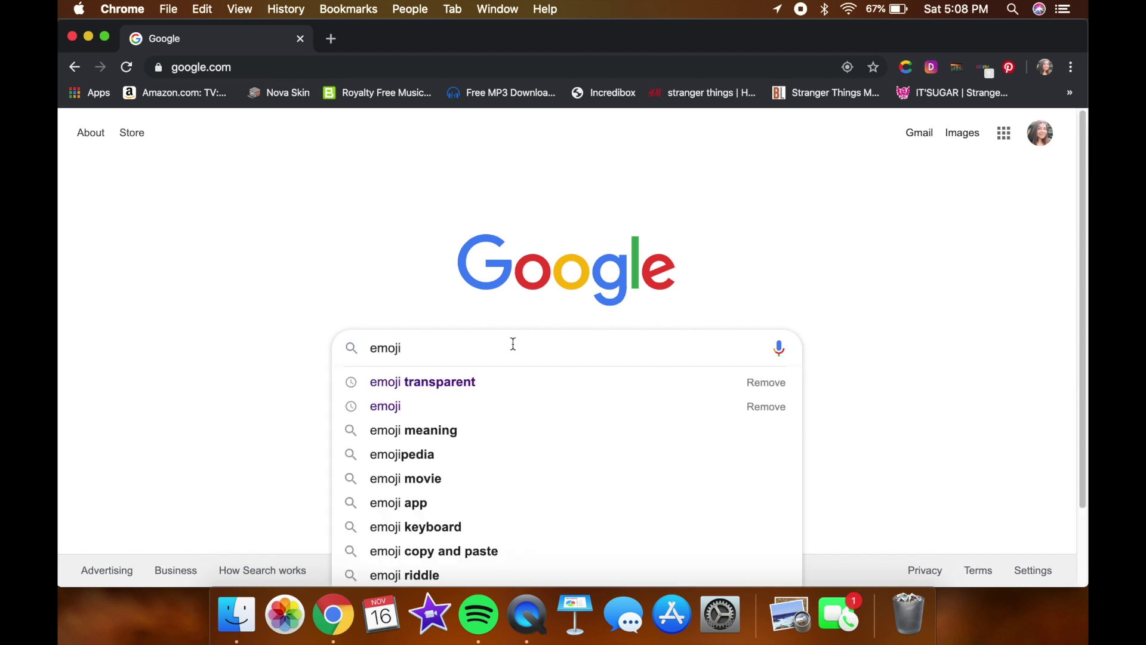
click(456, 383)
Browse the image results and open the preview of the smiling emoji with three hearts
scroll(518, 335, down, 5)
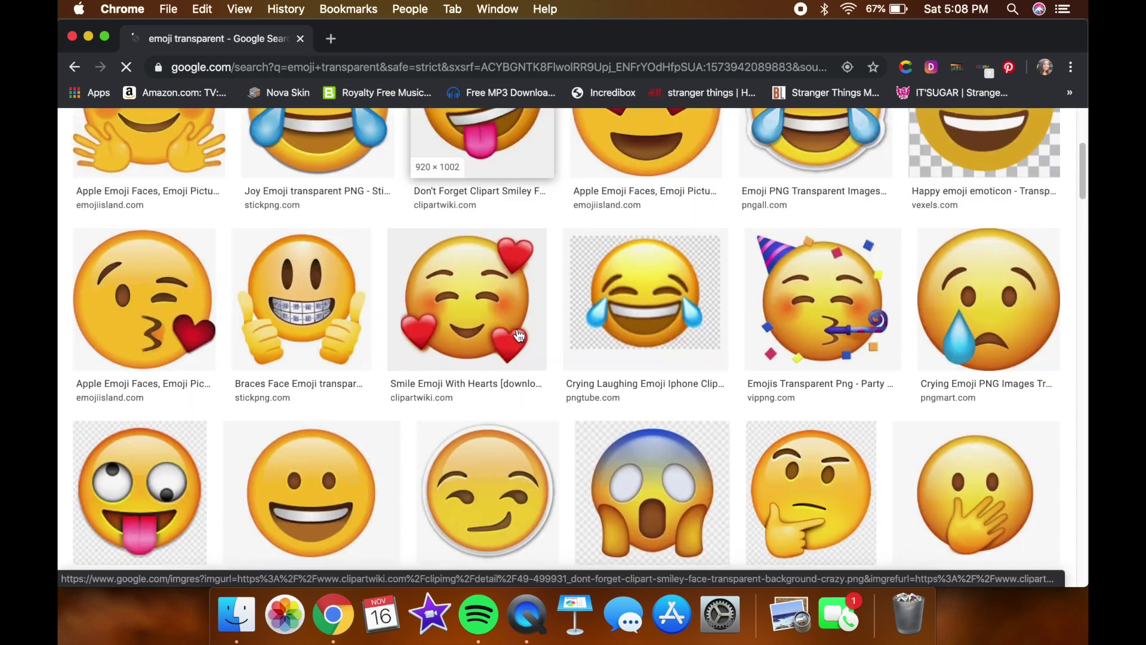
scroll(518, 335, down, 3)
scroll(518, 335, up, 5)
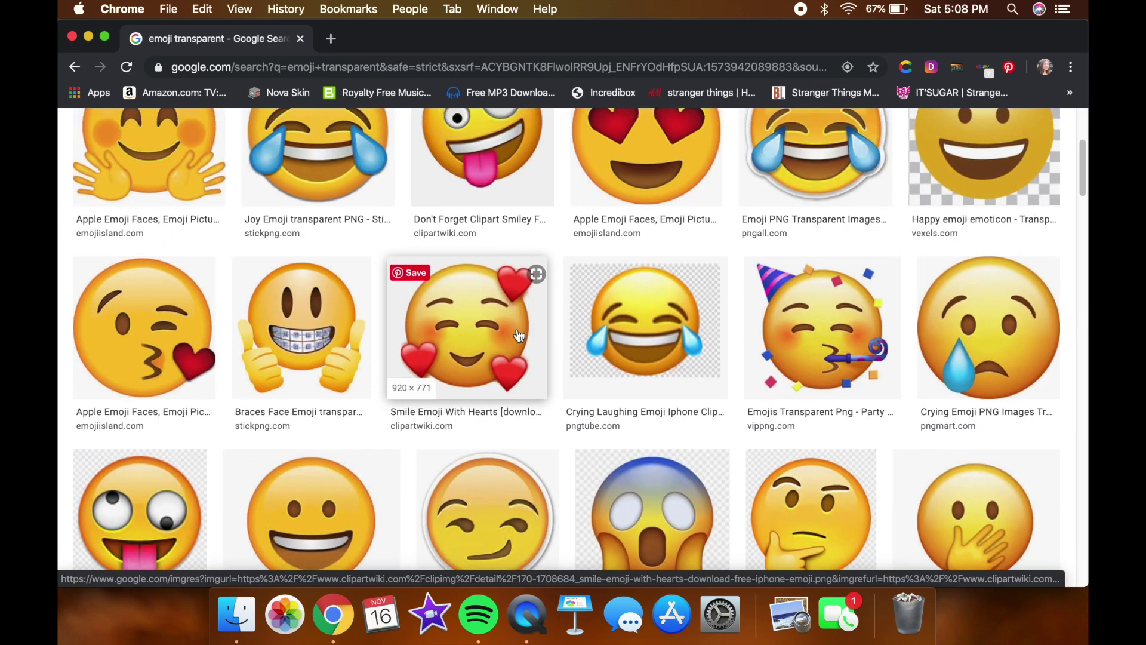
scroll(518, 335, up, 1)
scroll(518, 298, down, 3)
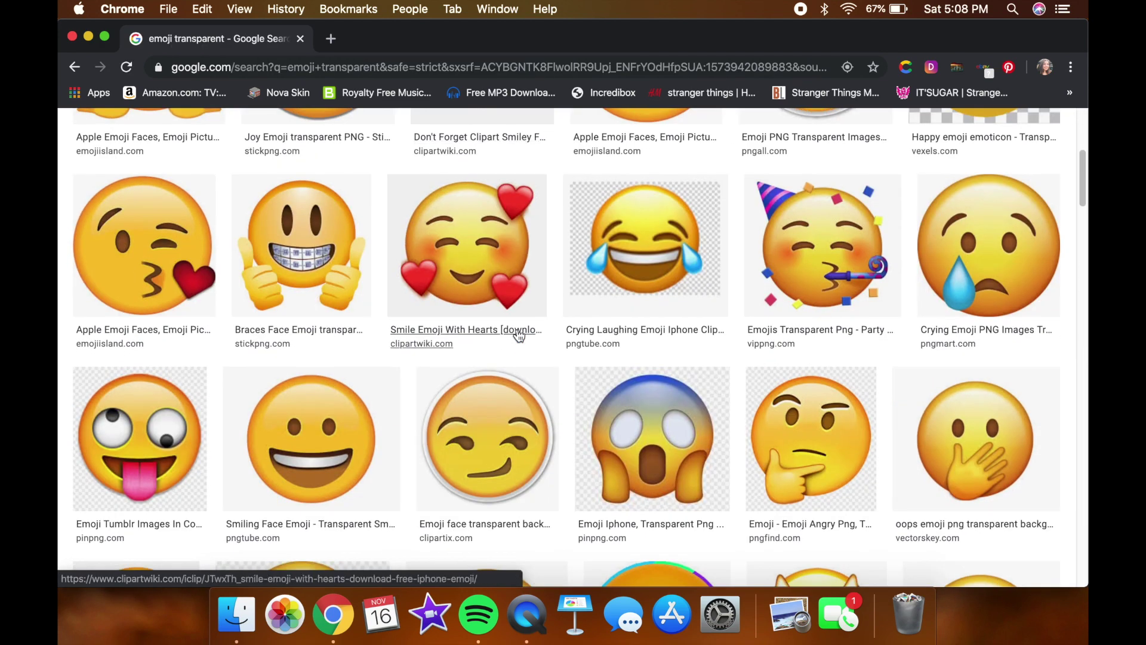
click(489, 270)
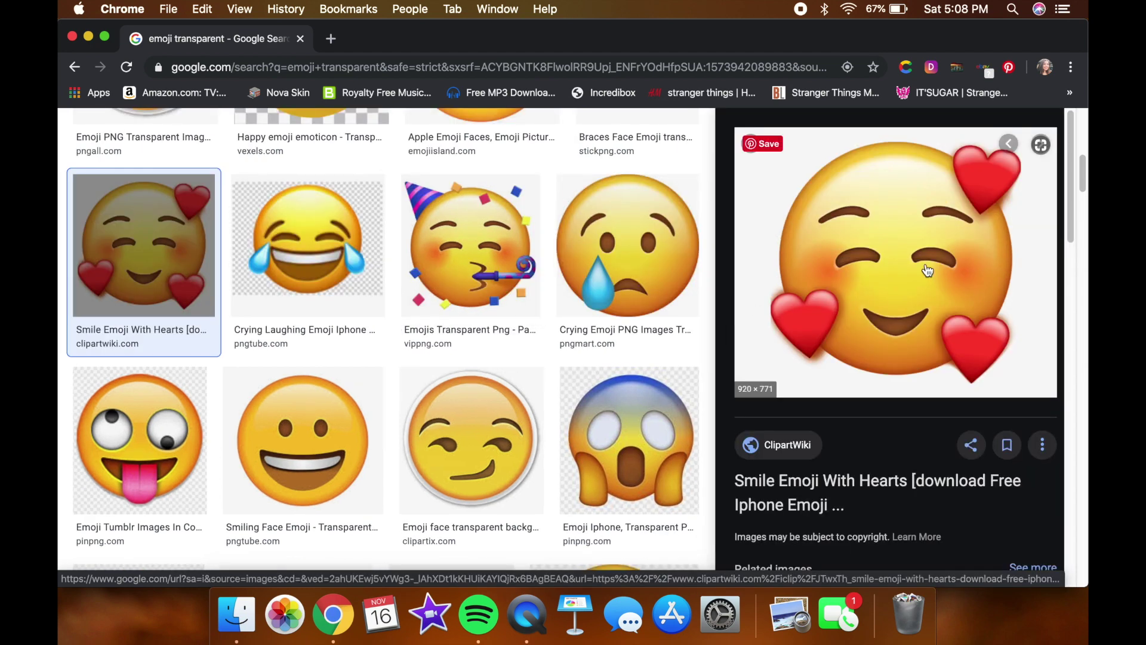
Save the previewed emoji image to the Desktop as a PNG named "emoji" and minimize the browser window
right_click(927, 269)
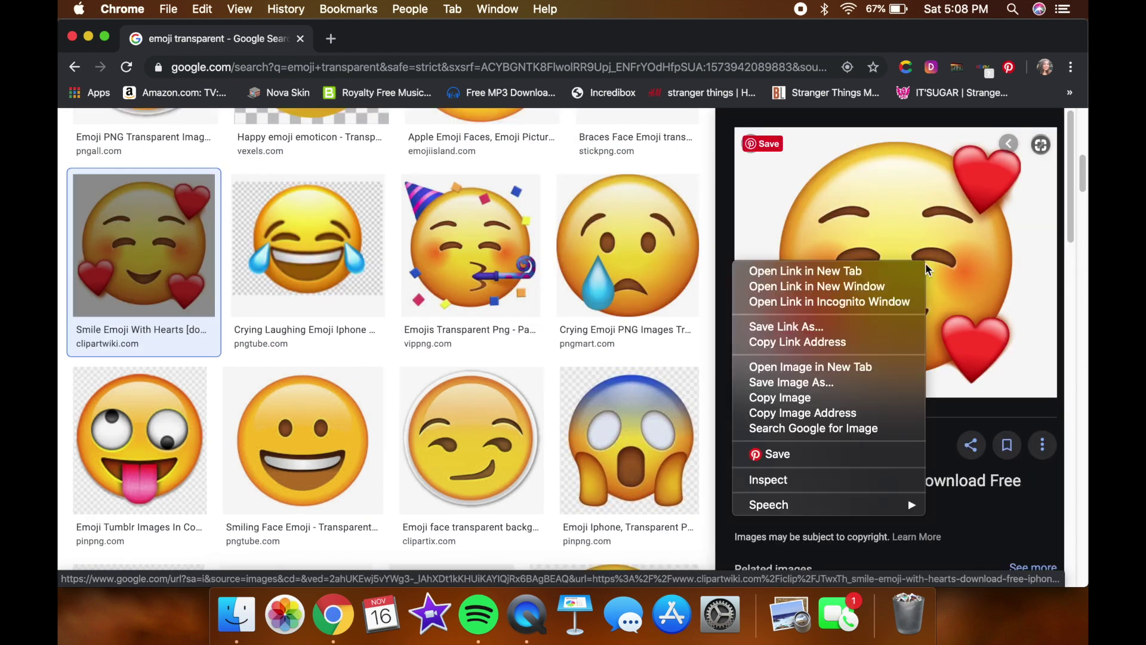
click(807, 382)
text(ed)
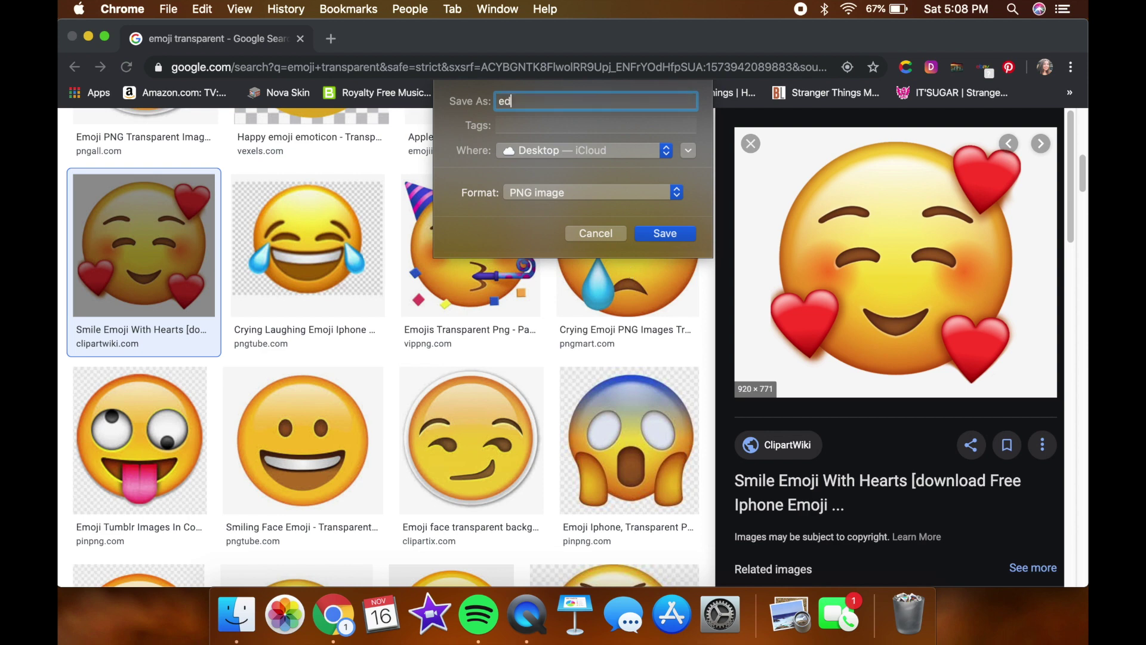
key(BackSpace)
text(moji)
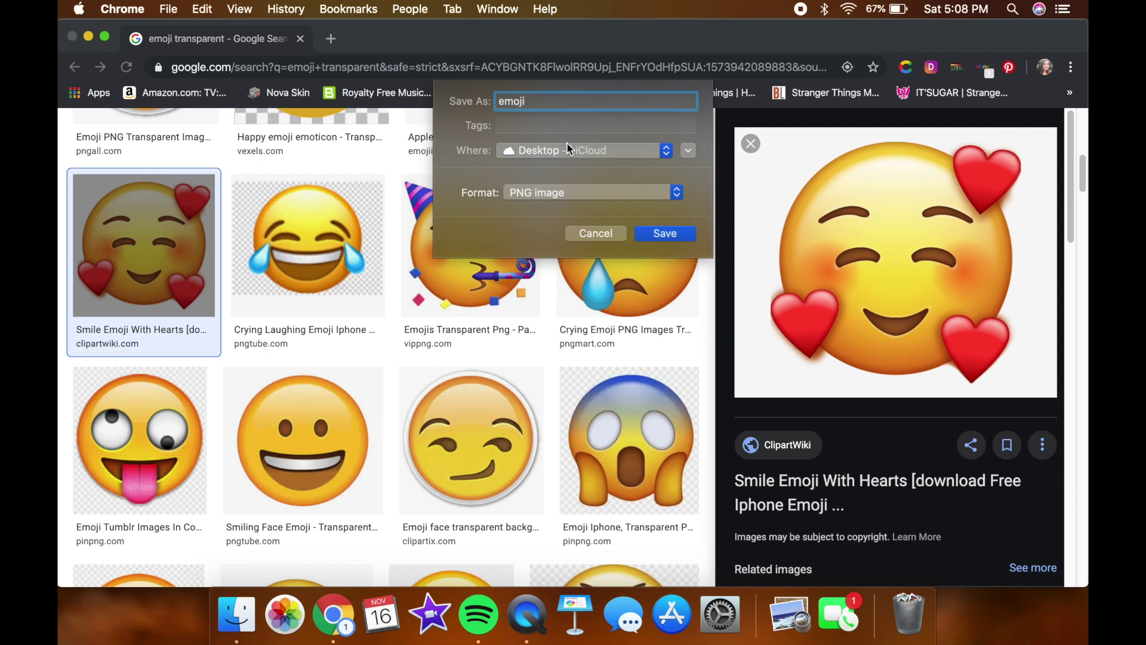
key(Return)
key(cmd+m)
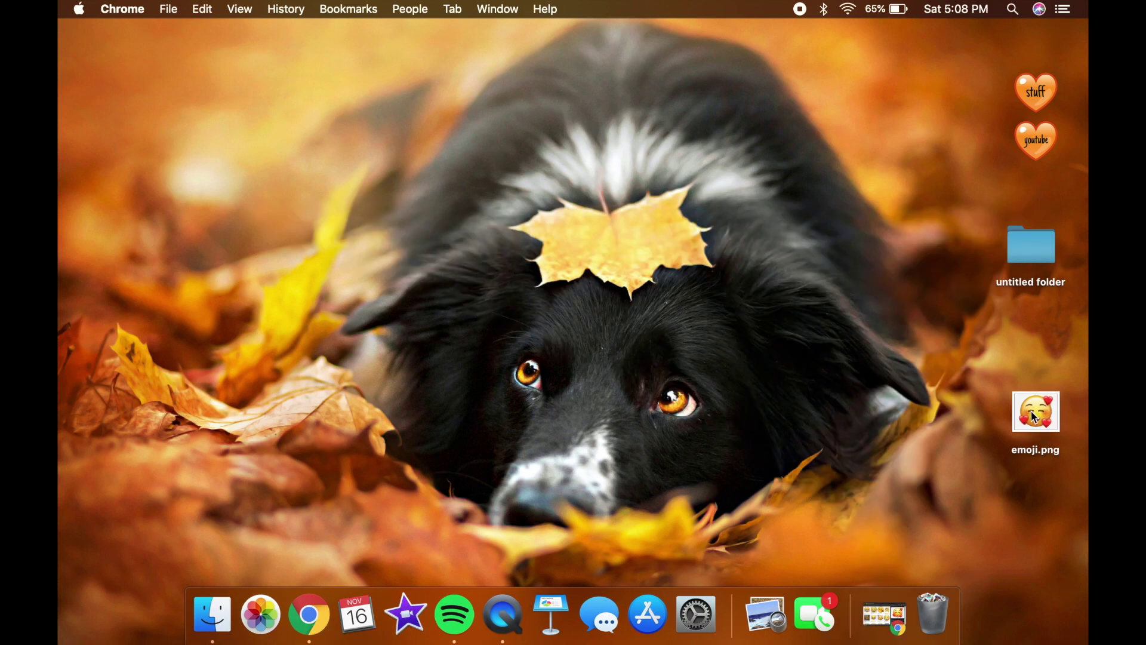
Open emoji.png from the desktop in Preview, leave full screen and show the markup tools
double_click(1034, 418)
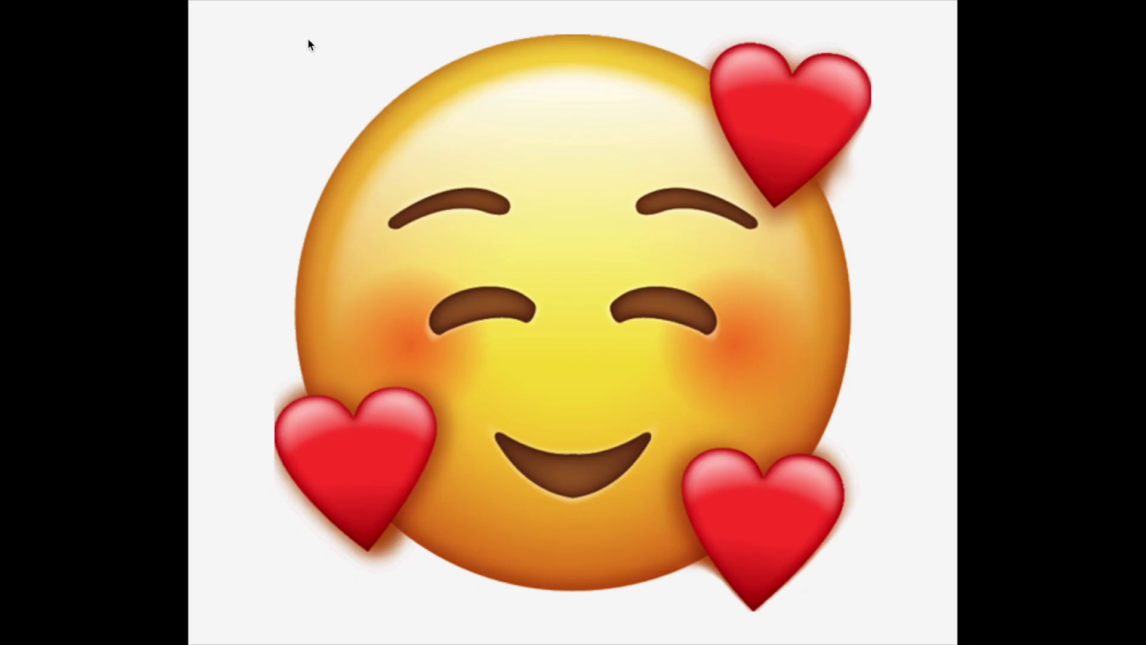
click(100, 26)
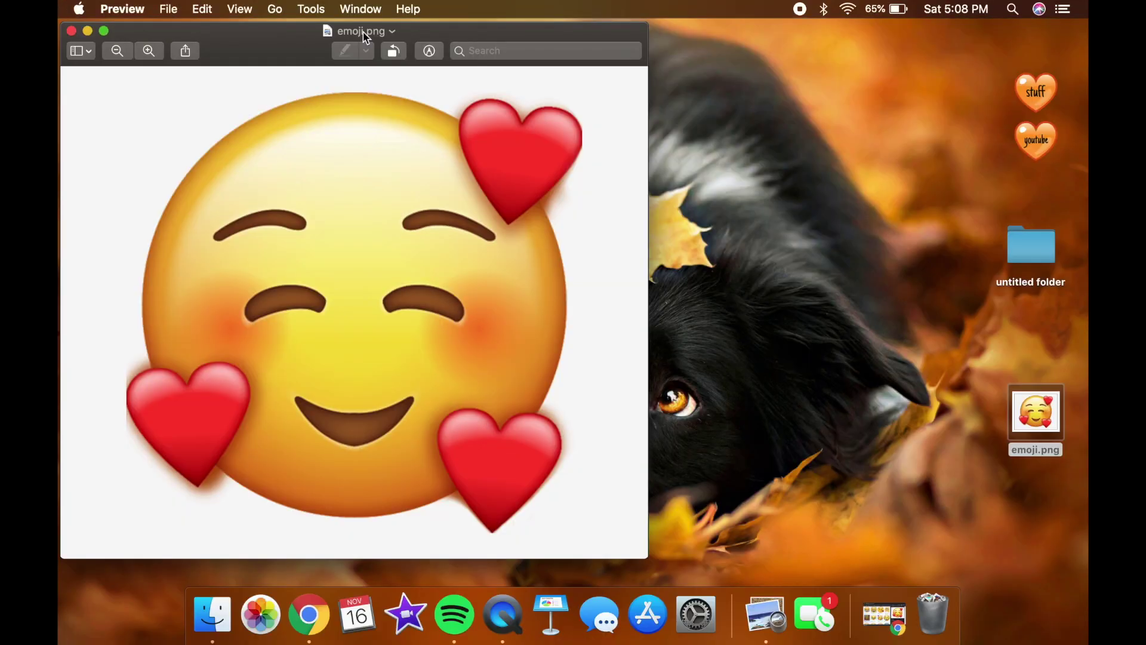
click(432, 53)
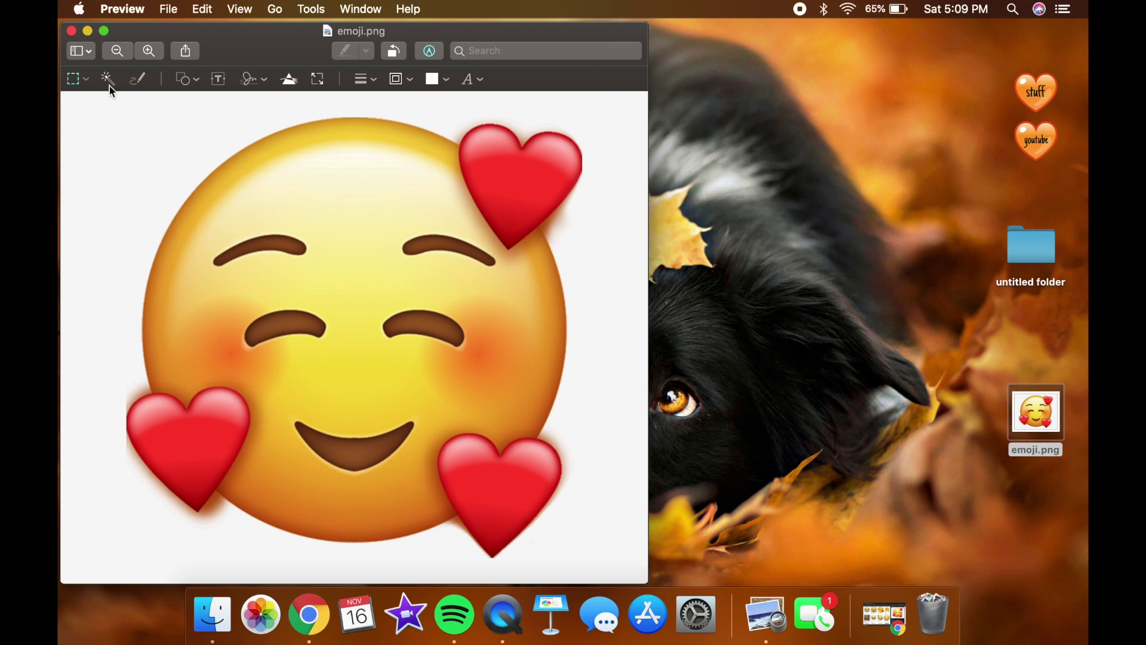
Select the white background around the emoji with Instant Alpha and delete it
click(108, 81)
drag(130, 149, 129, 188)
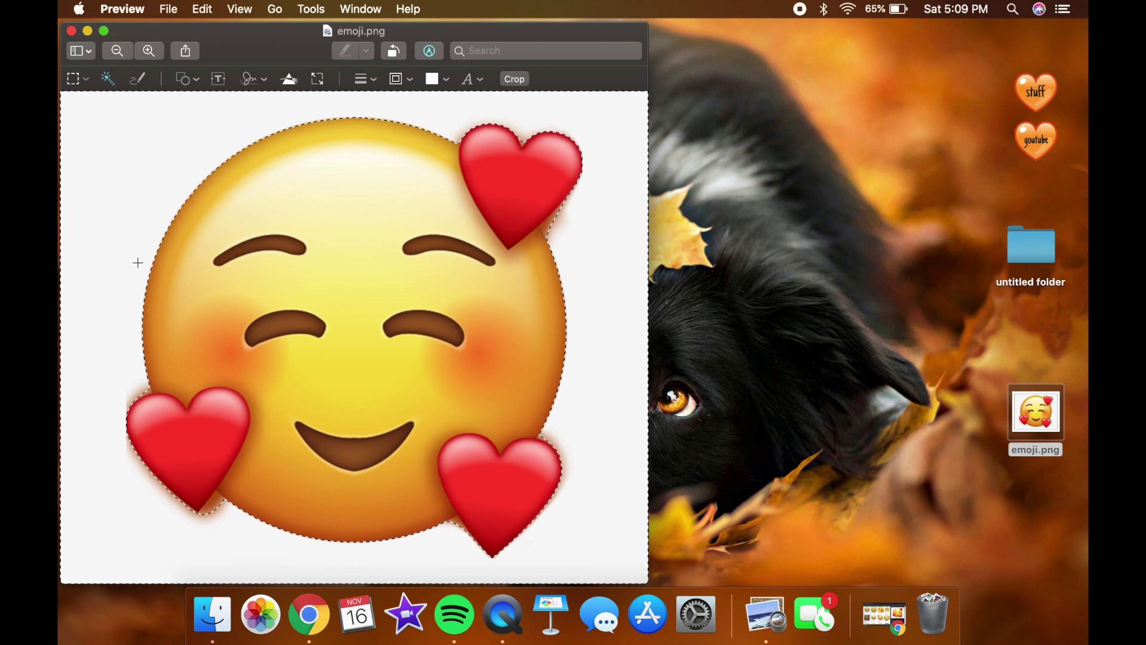
key(Delete)
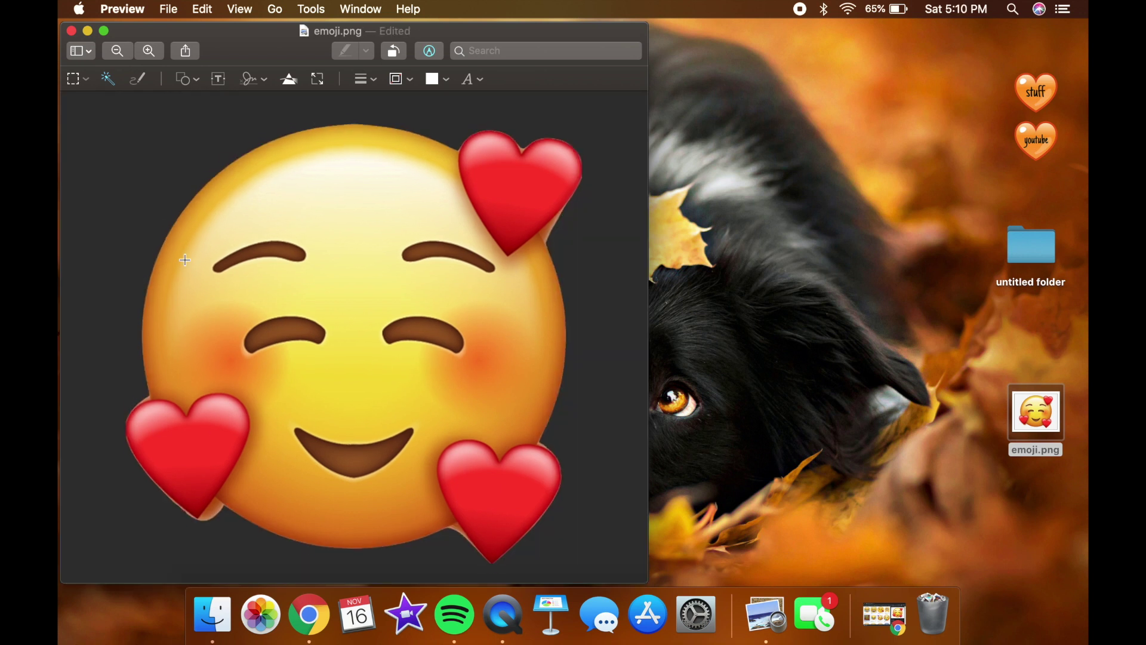
Select the whole background-free emoji image and copy it
click(209, 10)
click(238, 130)
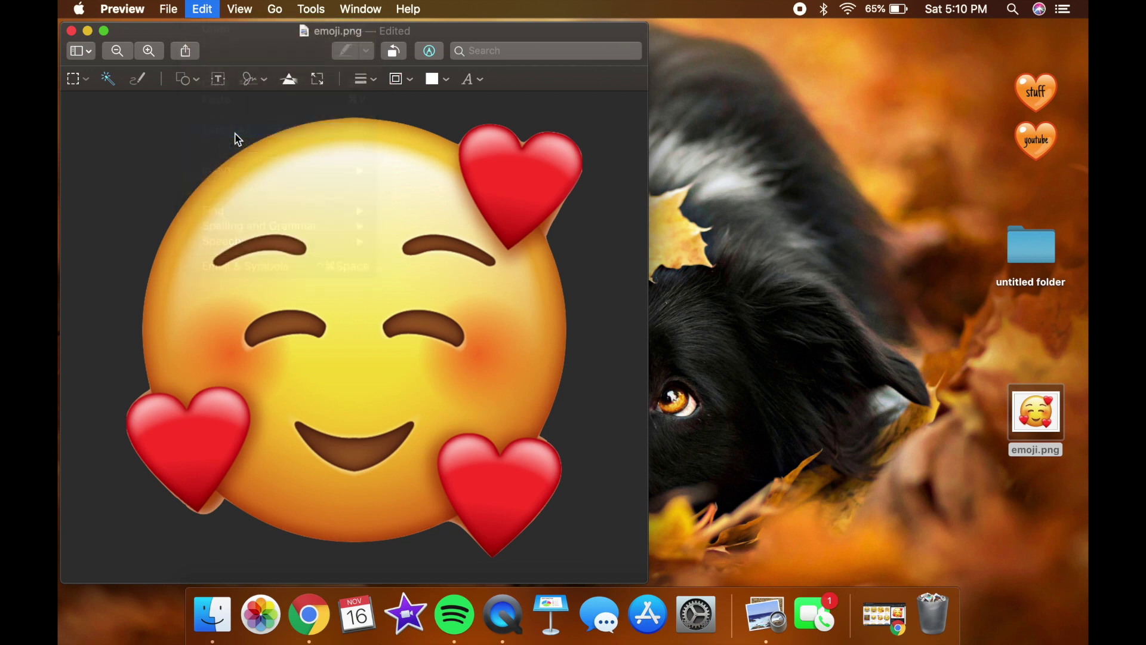
click(203, 9)
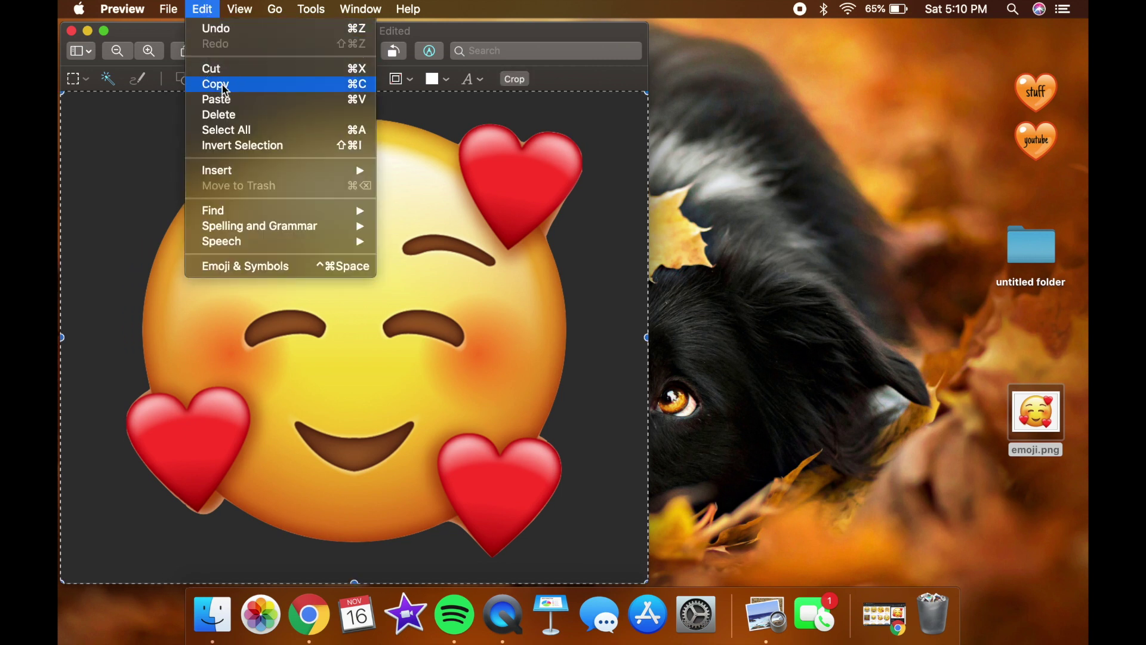
click(222, 84)
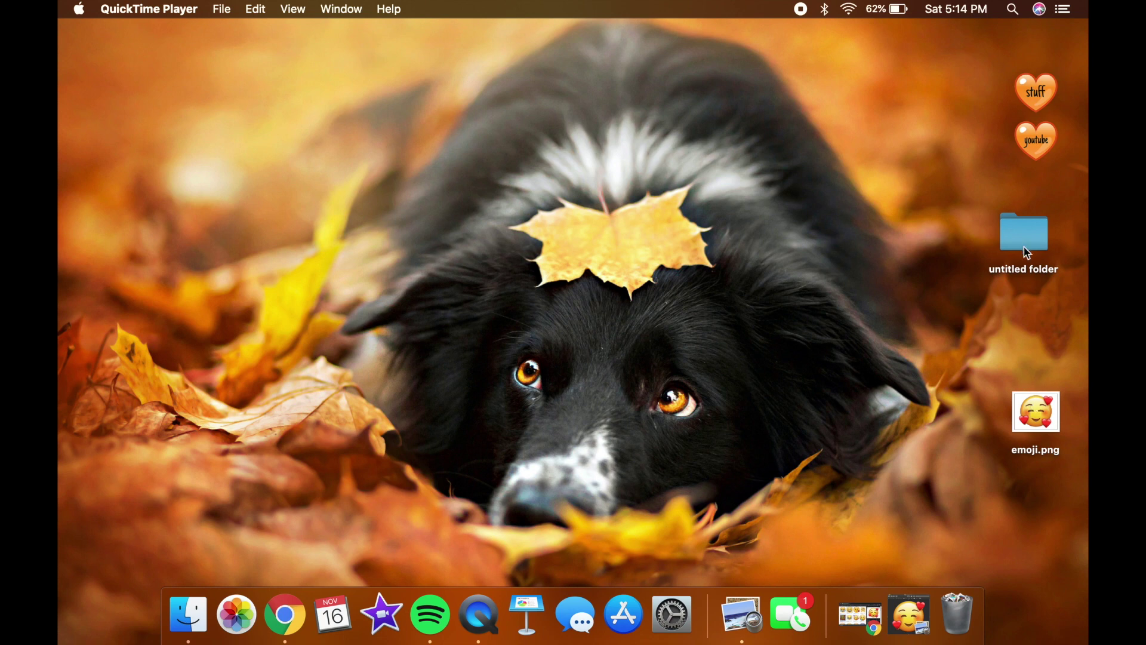
Replace the untitled folder's icon with the copied emoji in its info window and close that window
right_click(1027, 254)
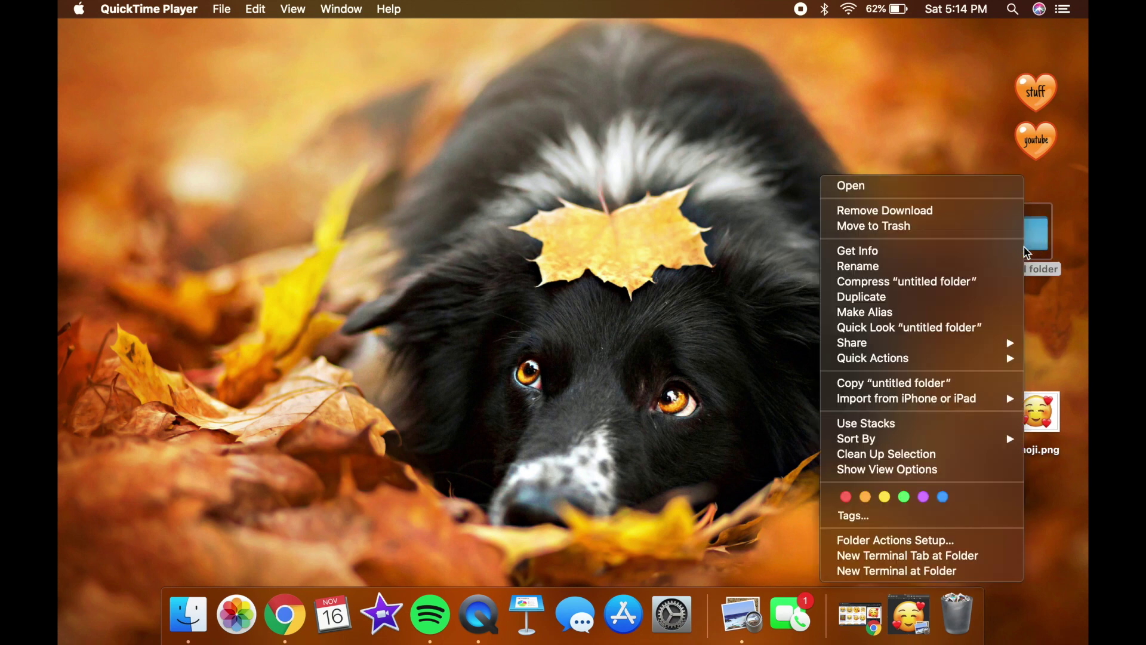
click(890, 251)
drag(145, 41, 554, 84)
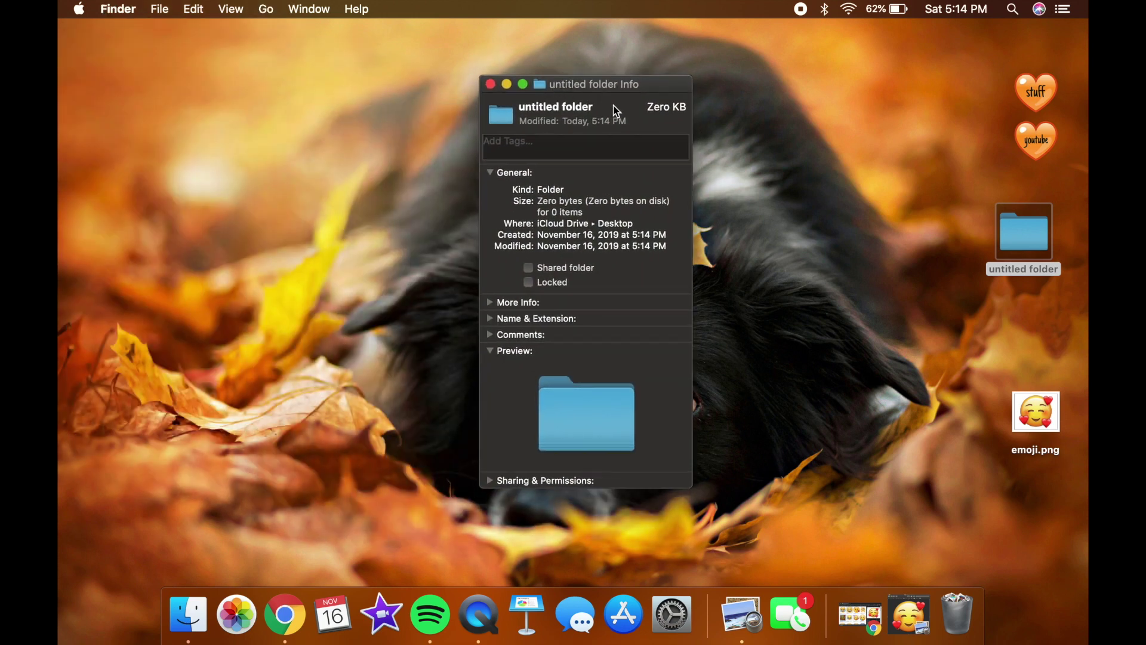
click(504, 123)
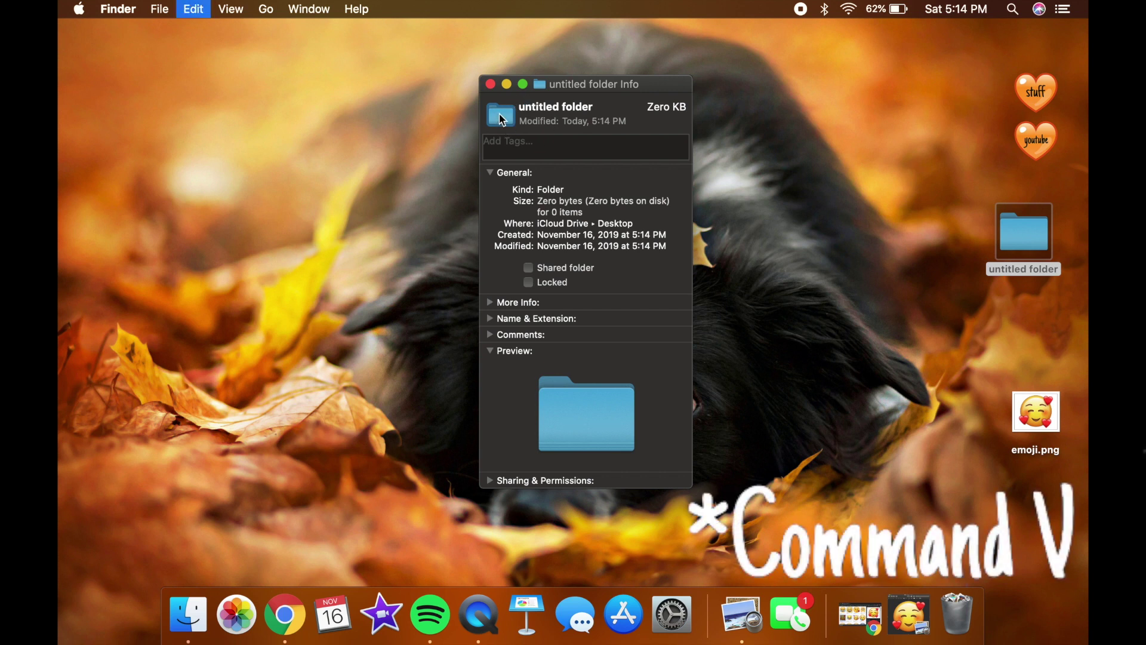
key(super+v)
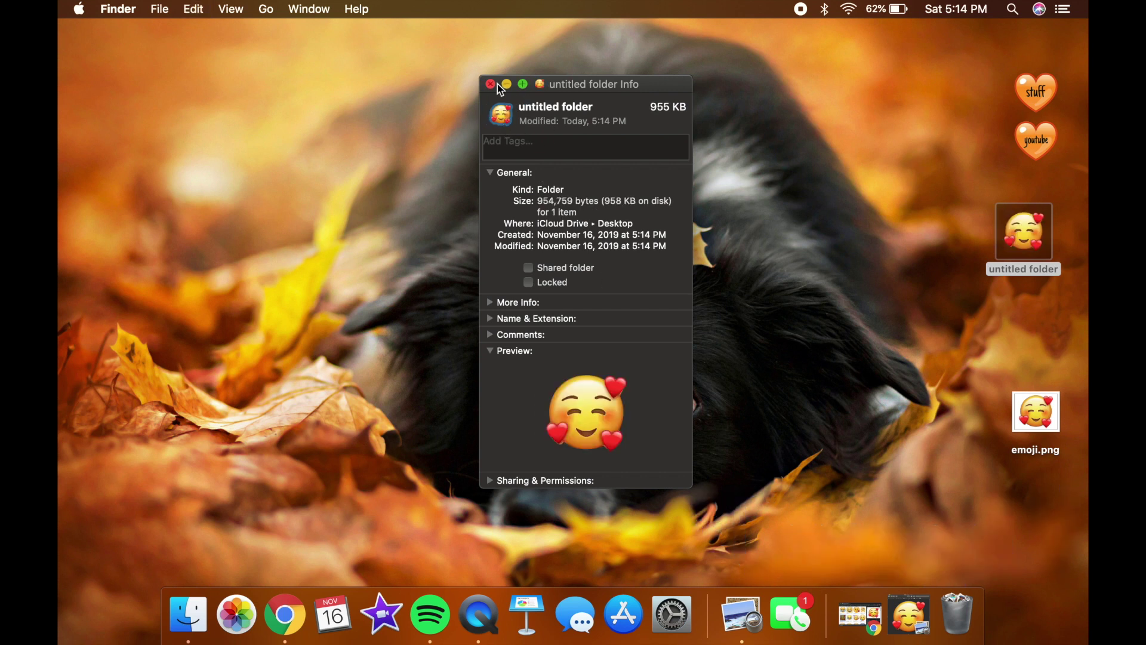
click(491, 85)
Replace the emoji folder's name with a blank one and place the folder just below the youtube heart folder
drag(1024, 233, 908, 213)
click(982, 225)
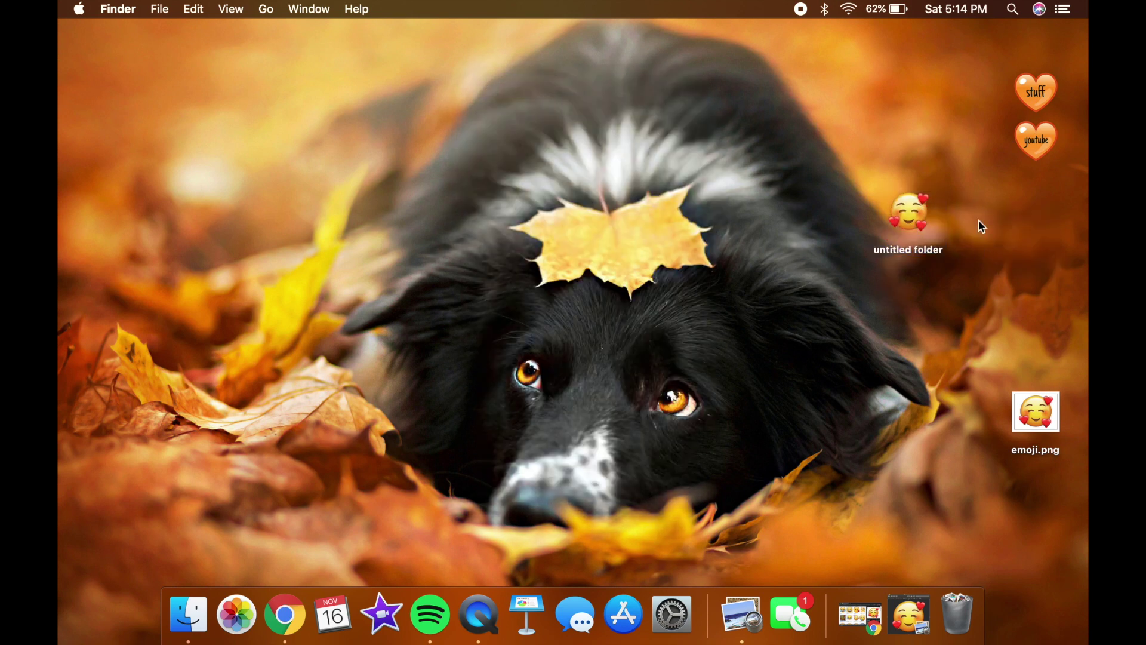
click(910, 255)
click(908, 250)
key(BackSpace)
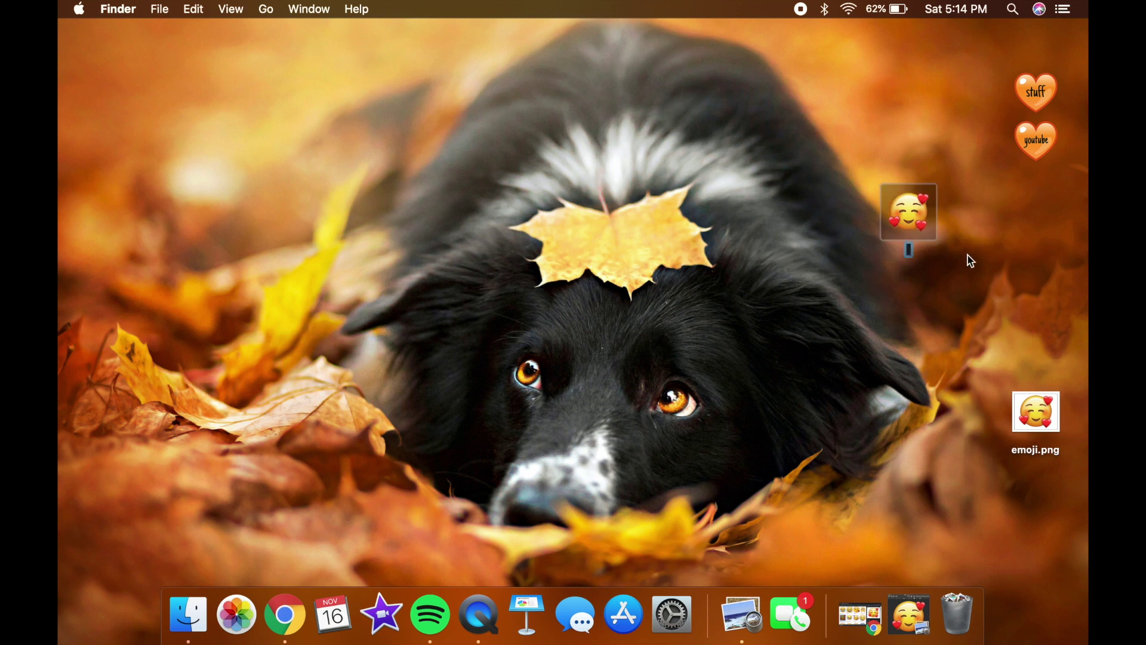
click(987, 249)
drag(910, 221, 1038, 201)
drag(1038, 202, 1039, 202)
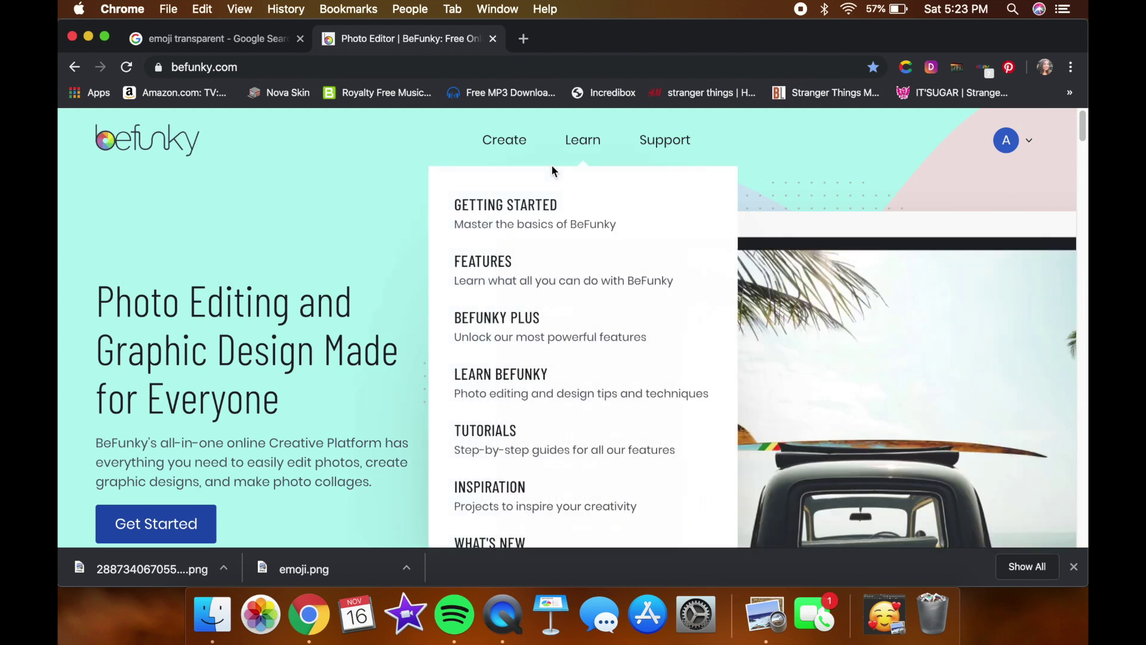
Launch BeFunky's Photo Editor and open the pink heart PNG from the Desktop
mouse_move(501, 138)
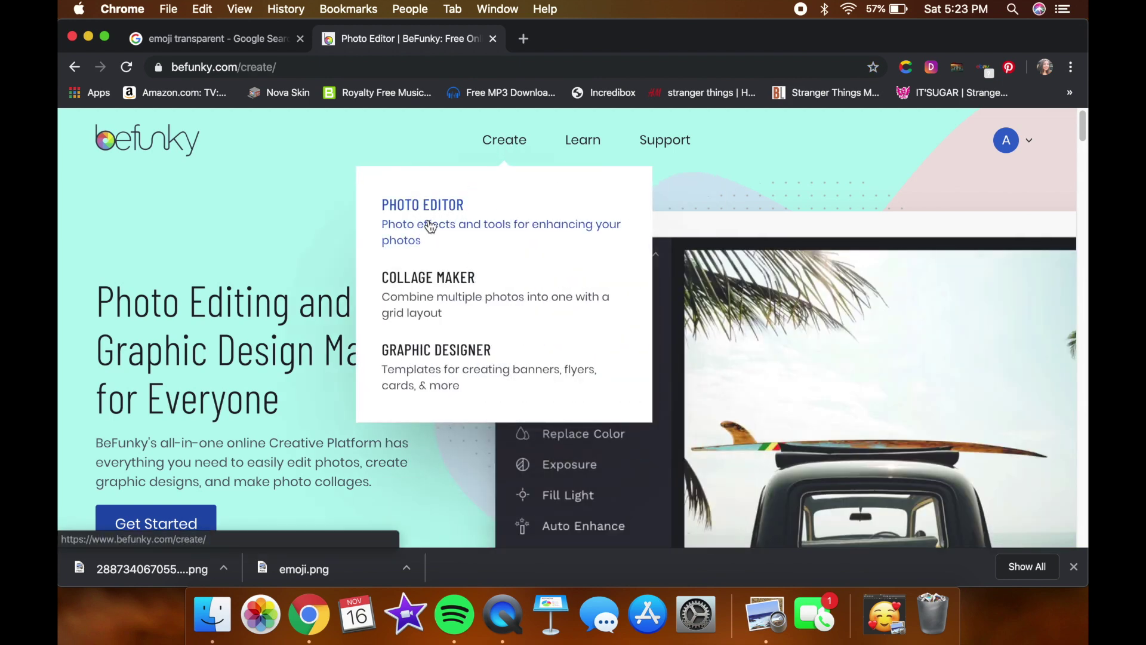
click(432, 225)
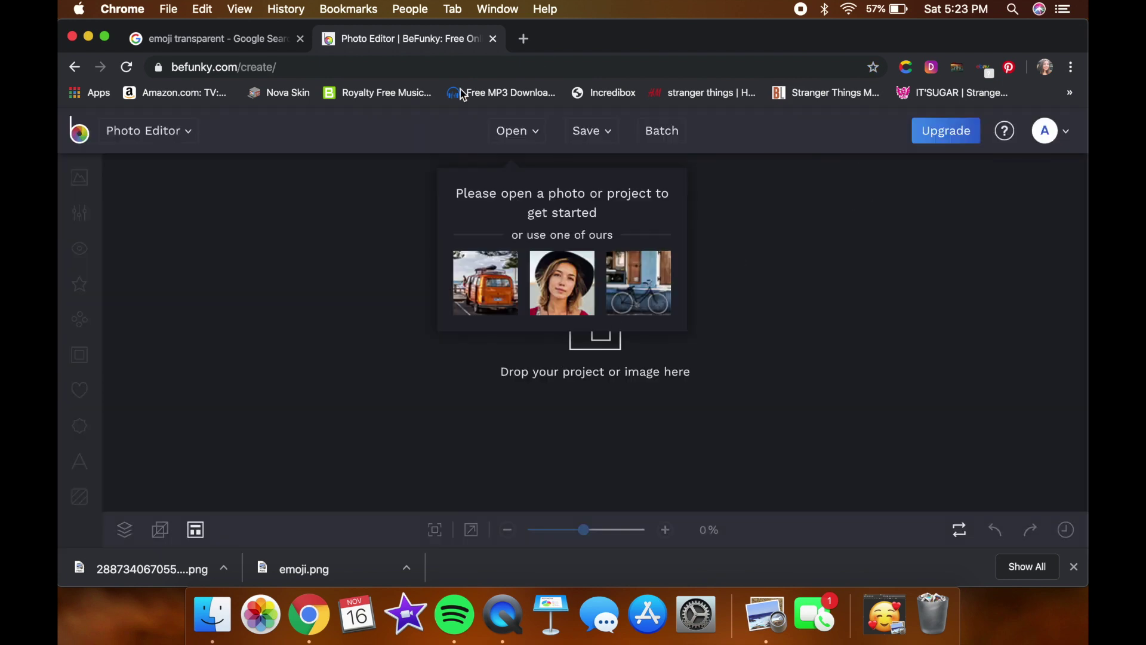
click(531, 145)
click(528, 165)
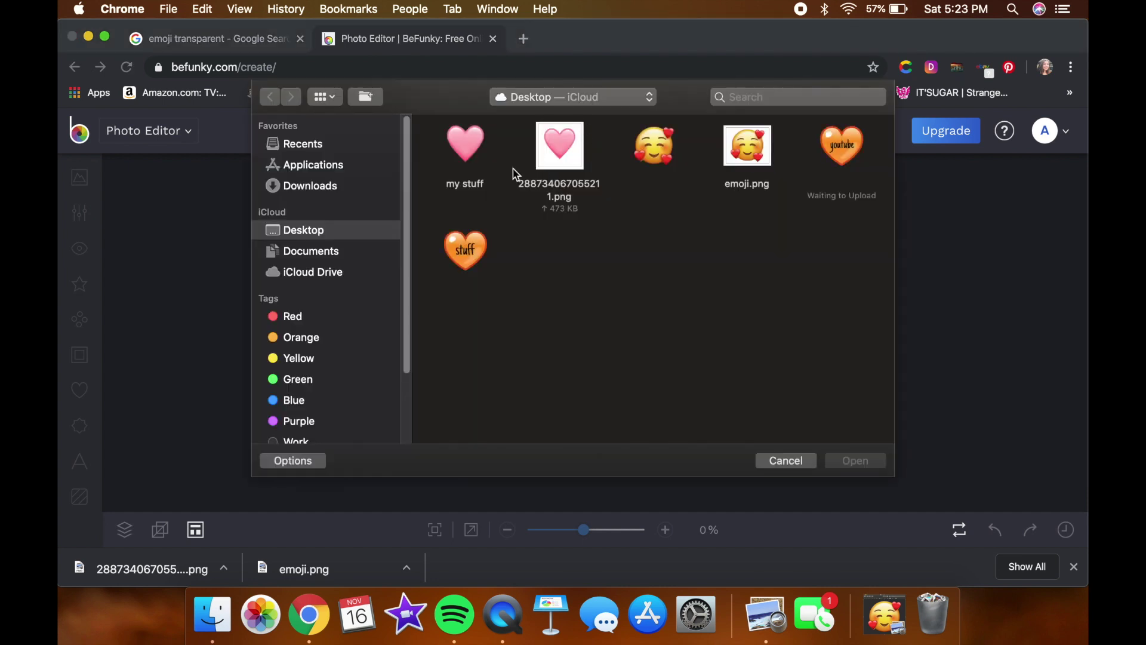
double_click(557, 155)
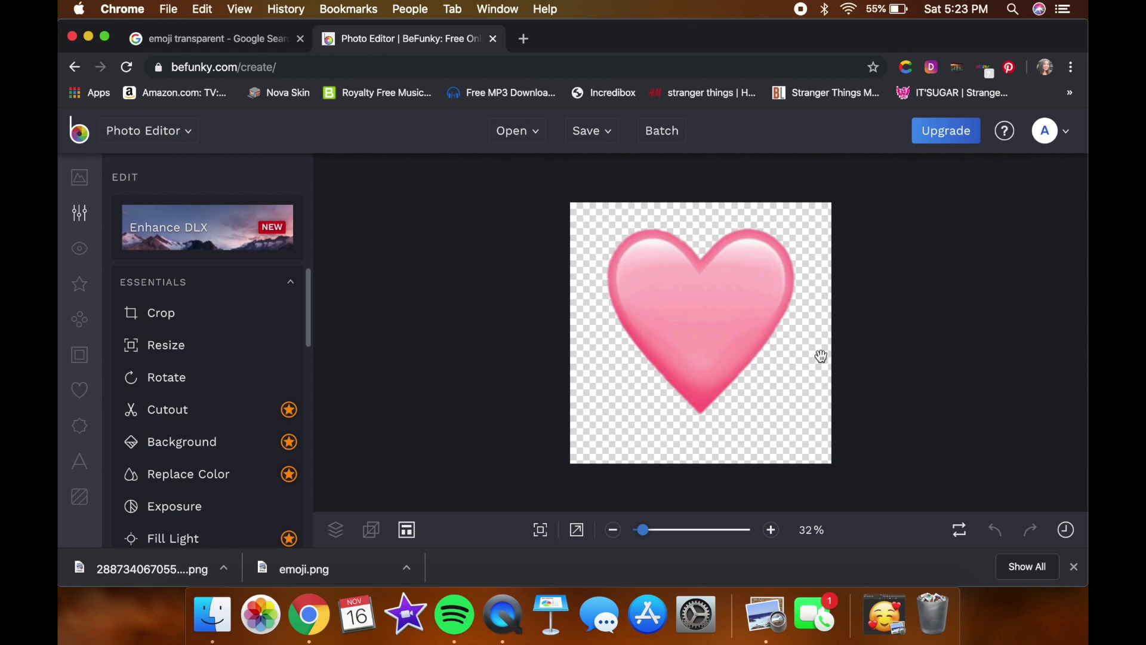
Add a text box to the pink heart image and move it up slightly toward the heart's middle
click(80, 460)
click(225, 219)
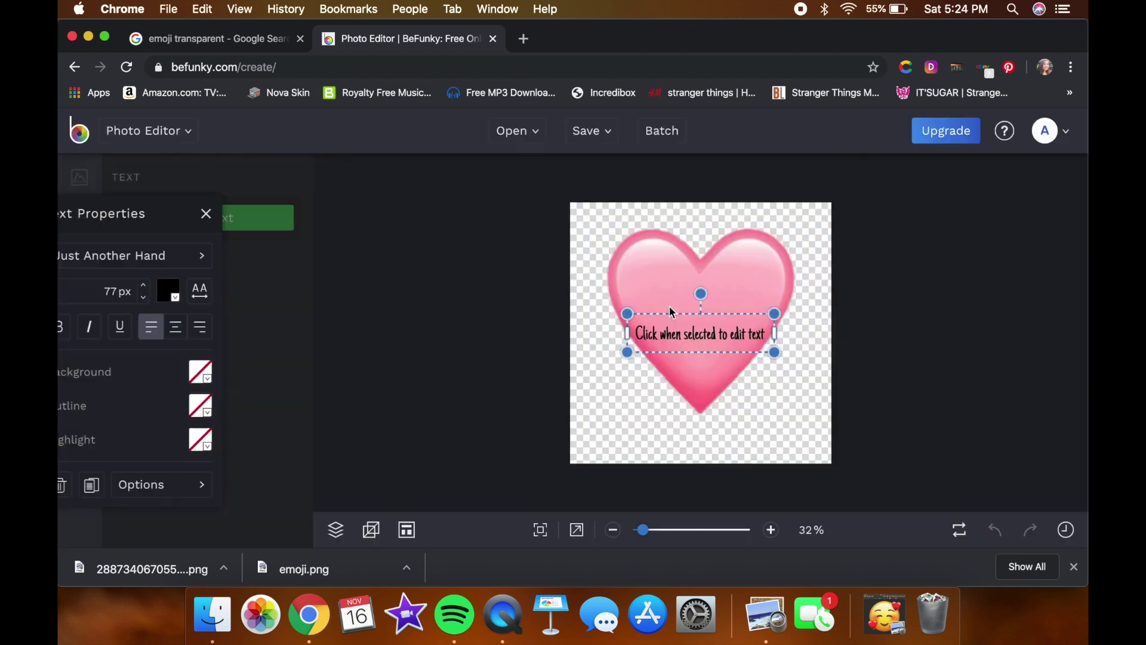
click(706, 317)
drag(706, 316, 706, 291)
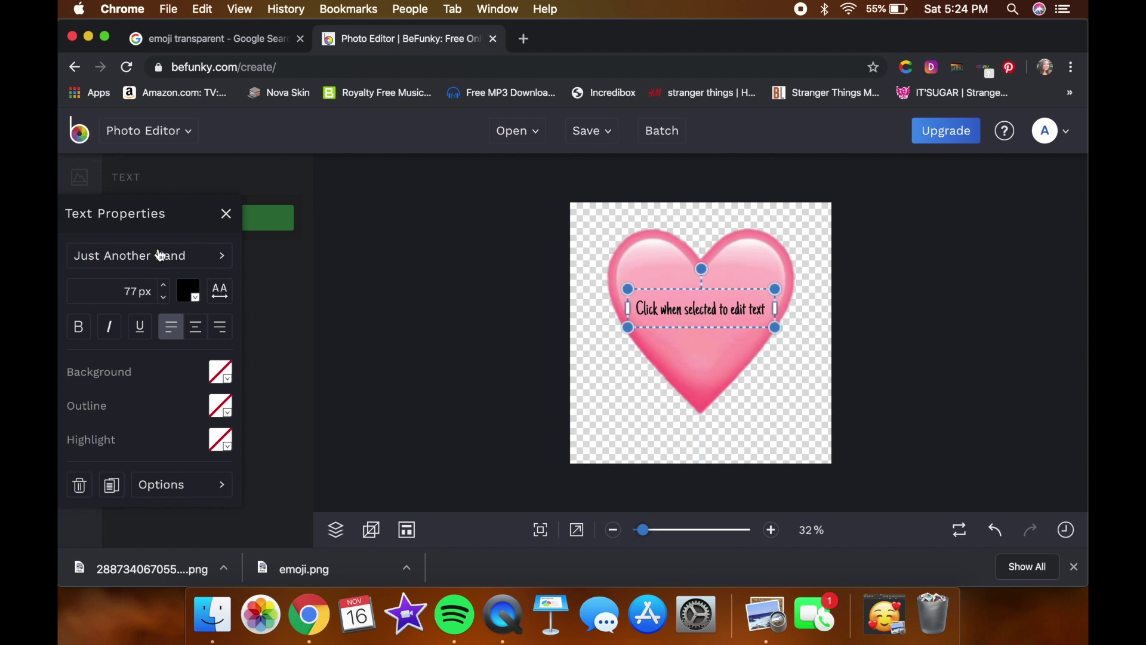
Replace the placeholder text on the heart with "My Stuff" in Just Another Hand and narrow the text box to fit
click(160, 258)
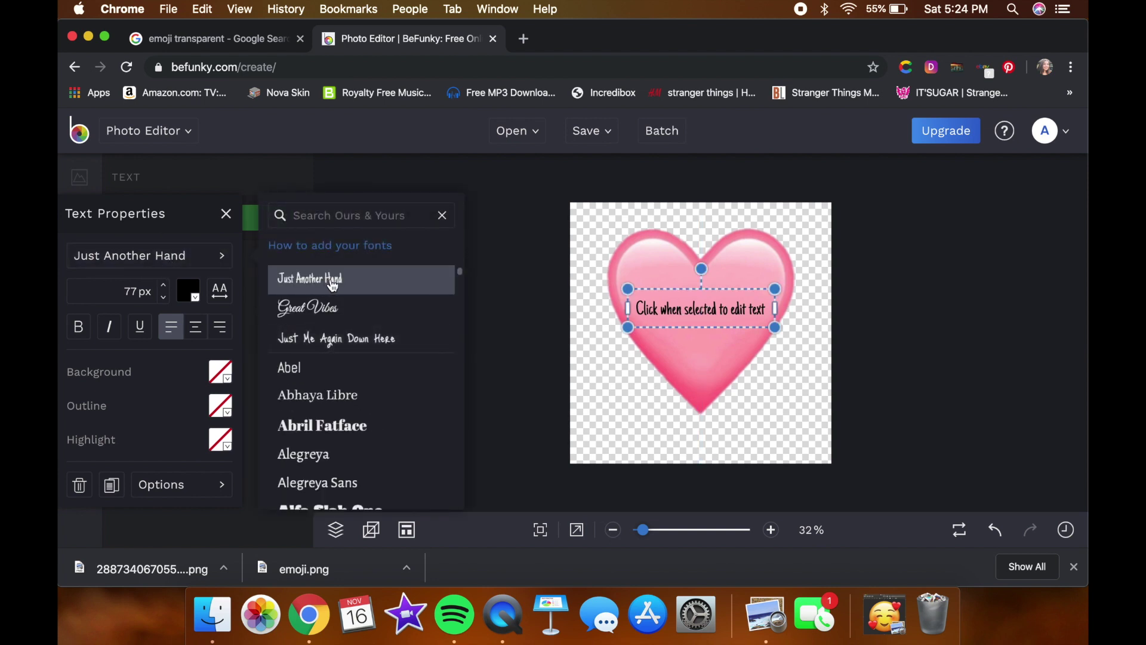
click(688, 309)
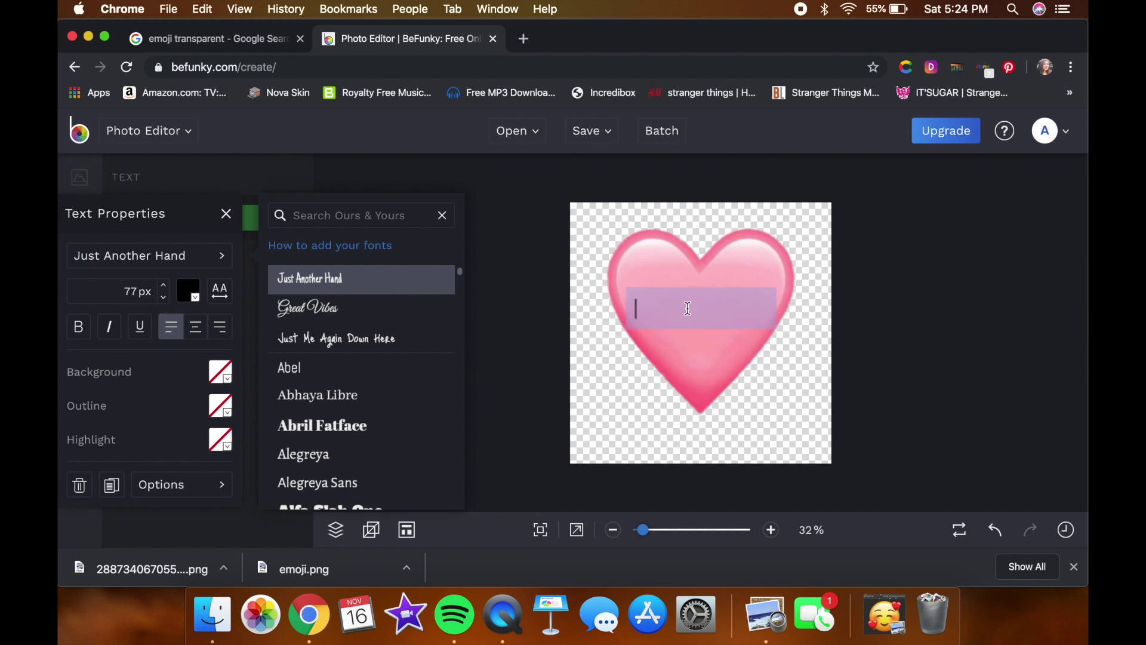
text(My Stuff)
click(684, 335)
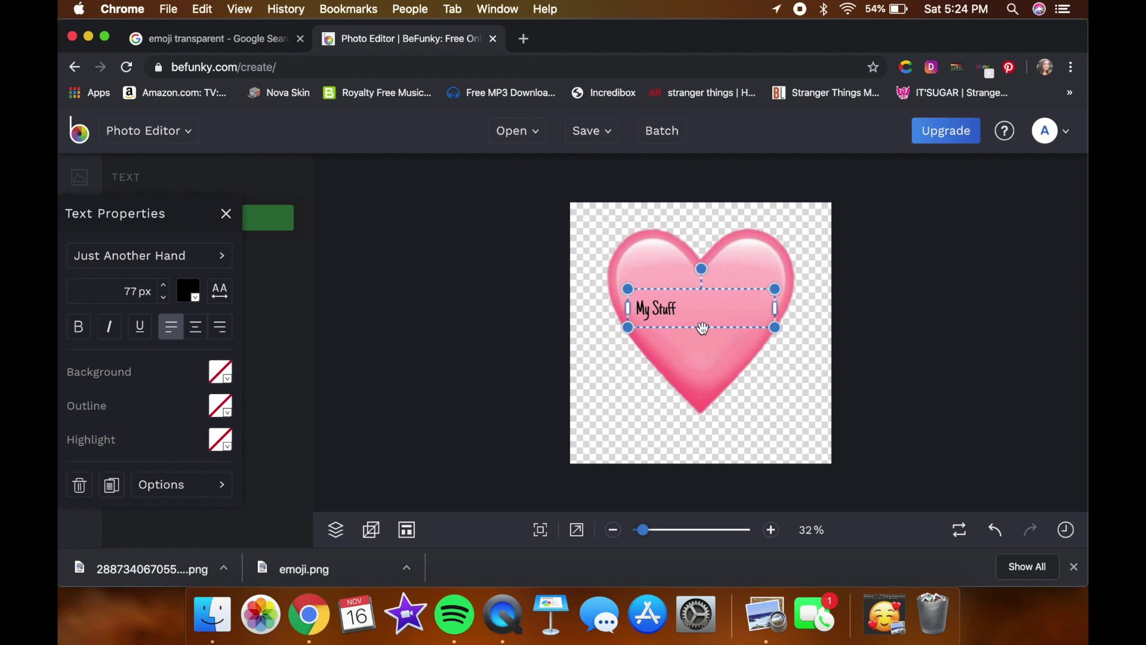
drag(775, 309, 686, 312)
Make the My Stuff text white at 200 px and centre it on the heart
double_click(659, 313)
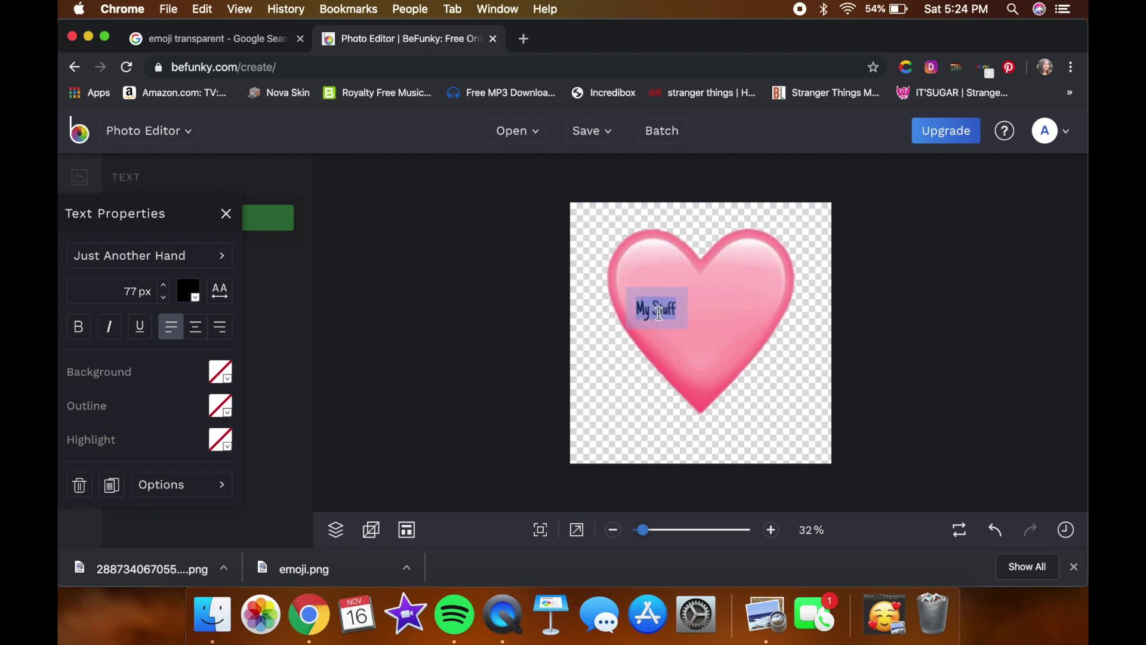
click(194, 295)
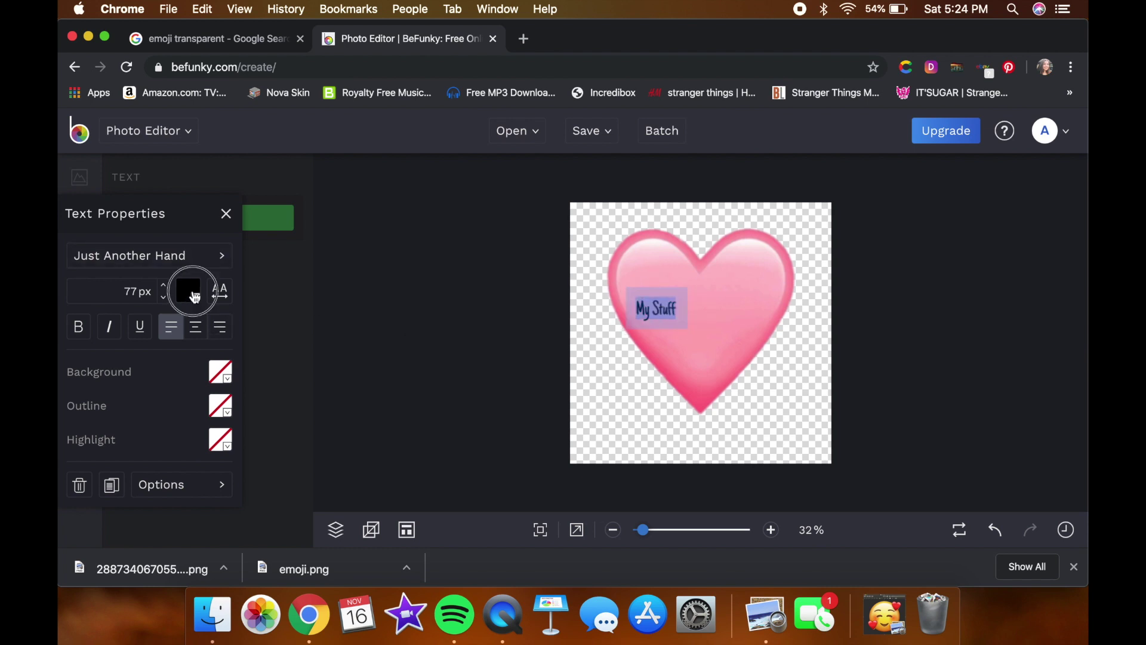
drag(307, 379, 163, 290)
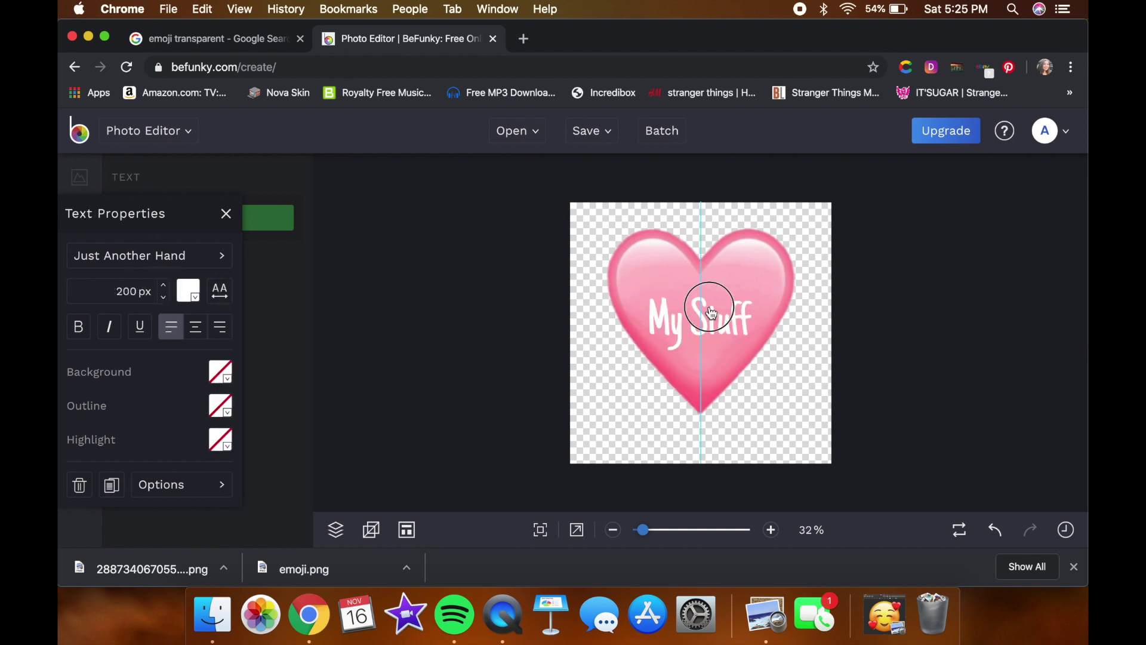
drag(708, 309, 707, 318)
click(775, 308)
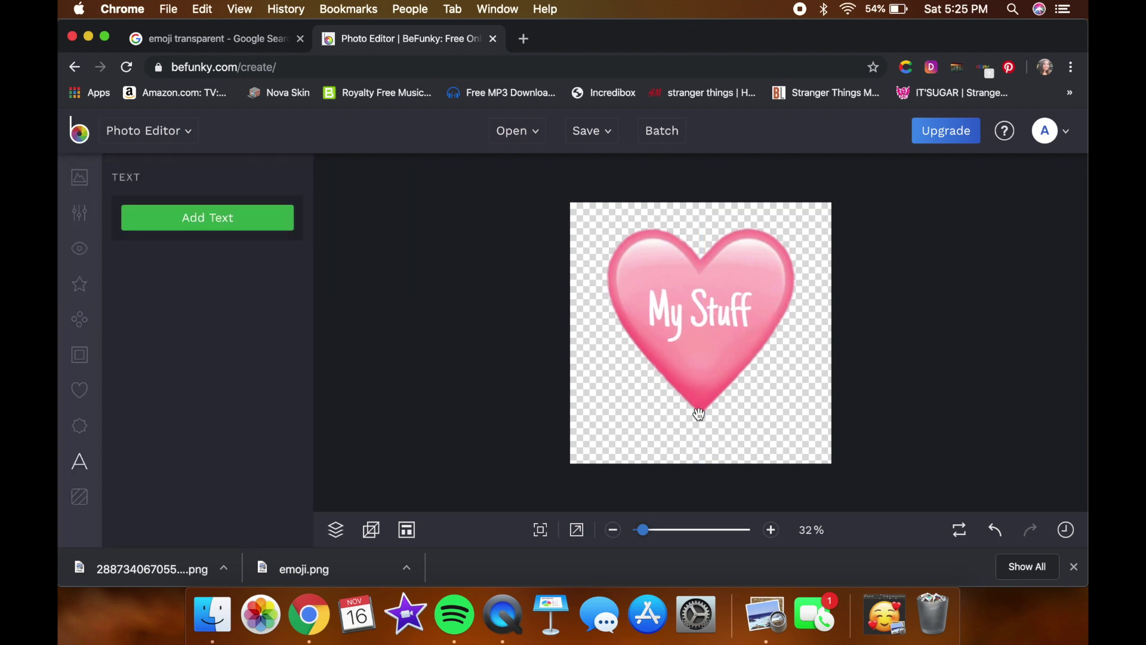
Save the labelled heart image to the computer as a PNG named "emoji 2"
click(595, 131)
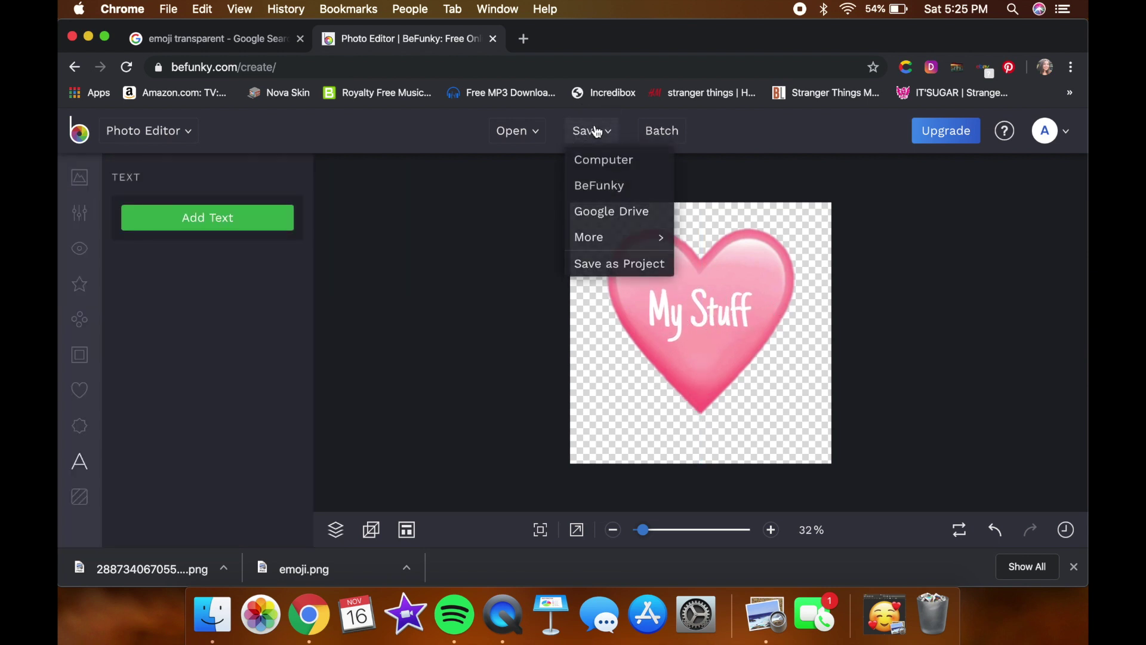
click(601, 173)
click(747, 206)
double_click(747, 205)
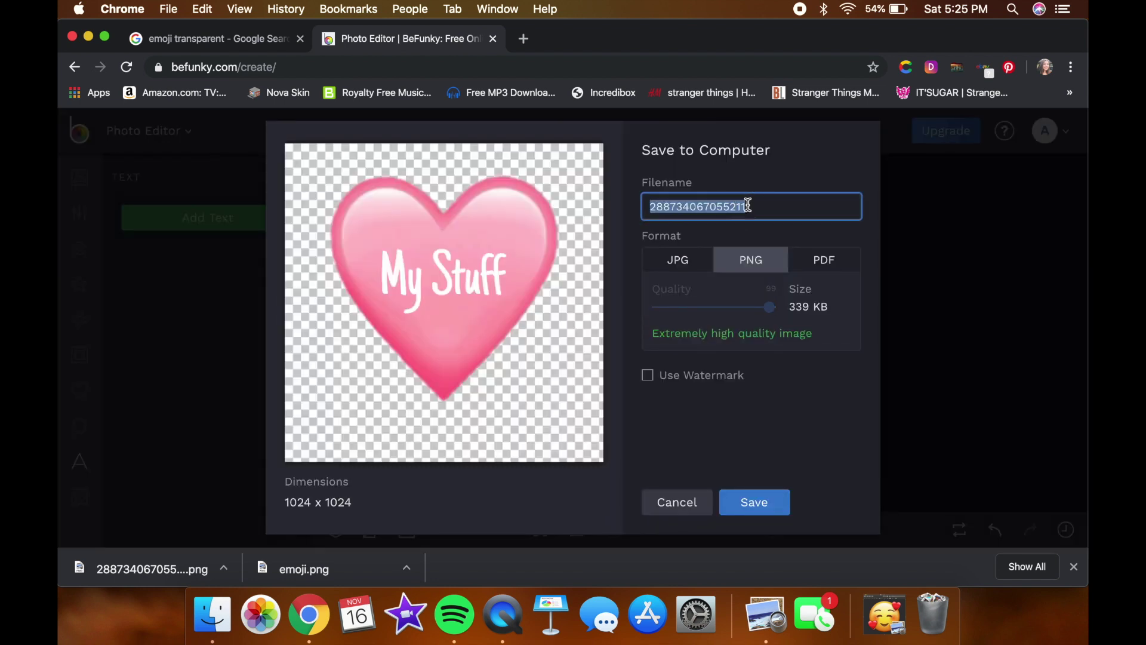
text(emoji 2)
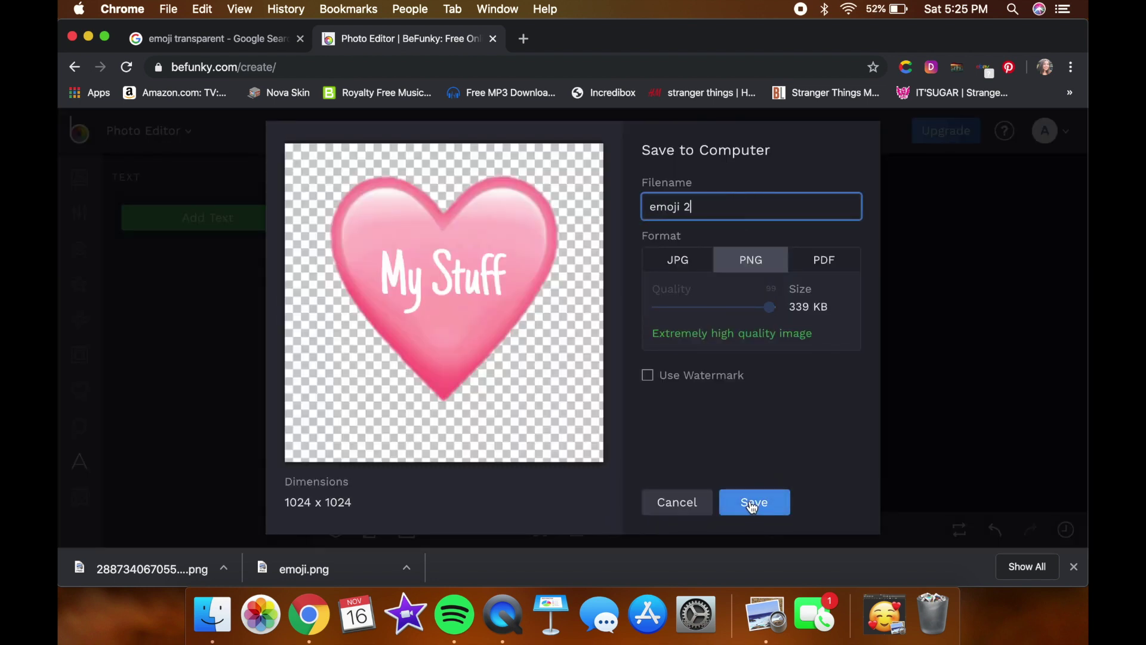
click(757, 500)
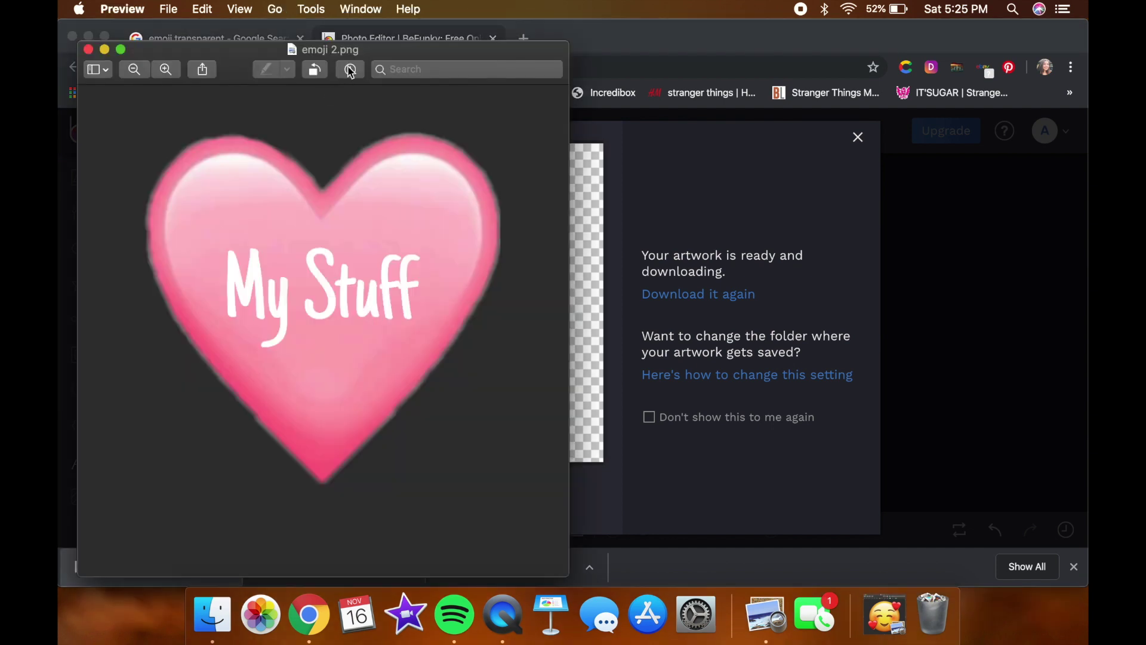
Put emoji 2.png on the Desktop and open the image from there
click(365, 51)
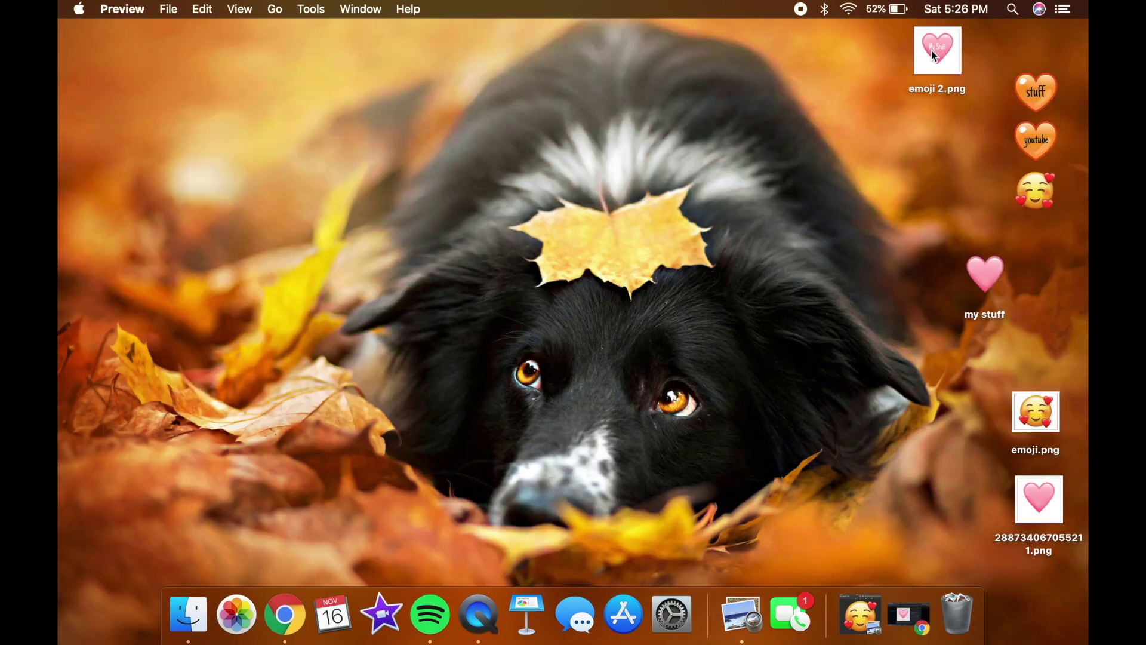
drag(936, 47, 909, 109)
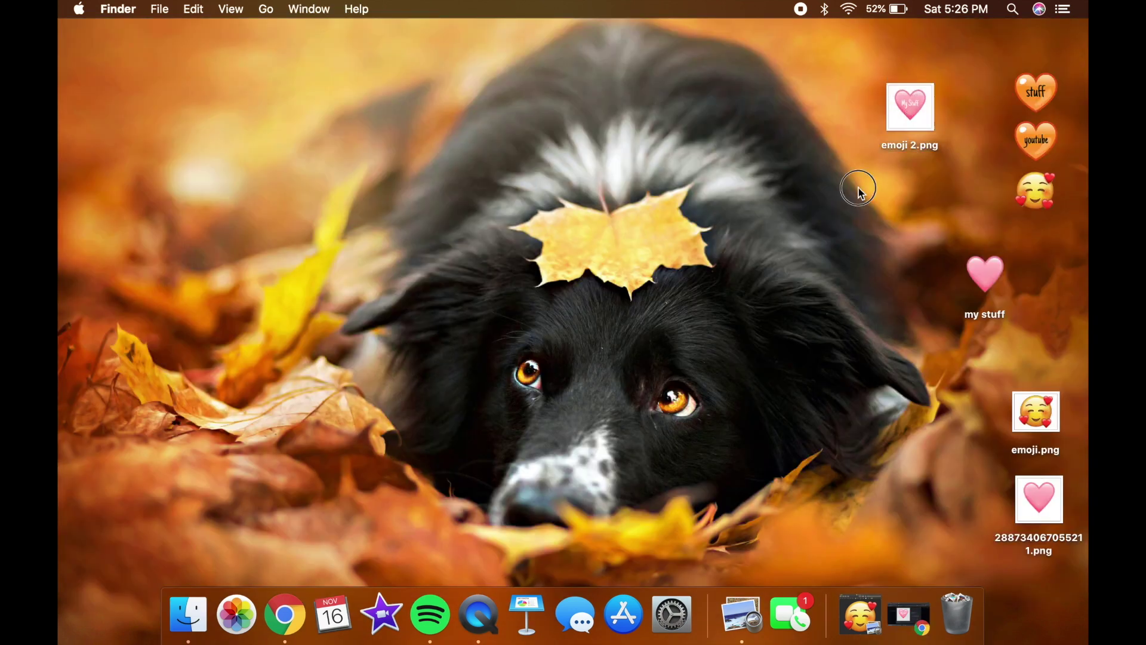
double_click(909, 102)
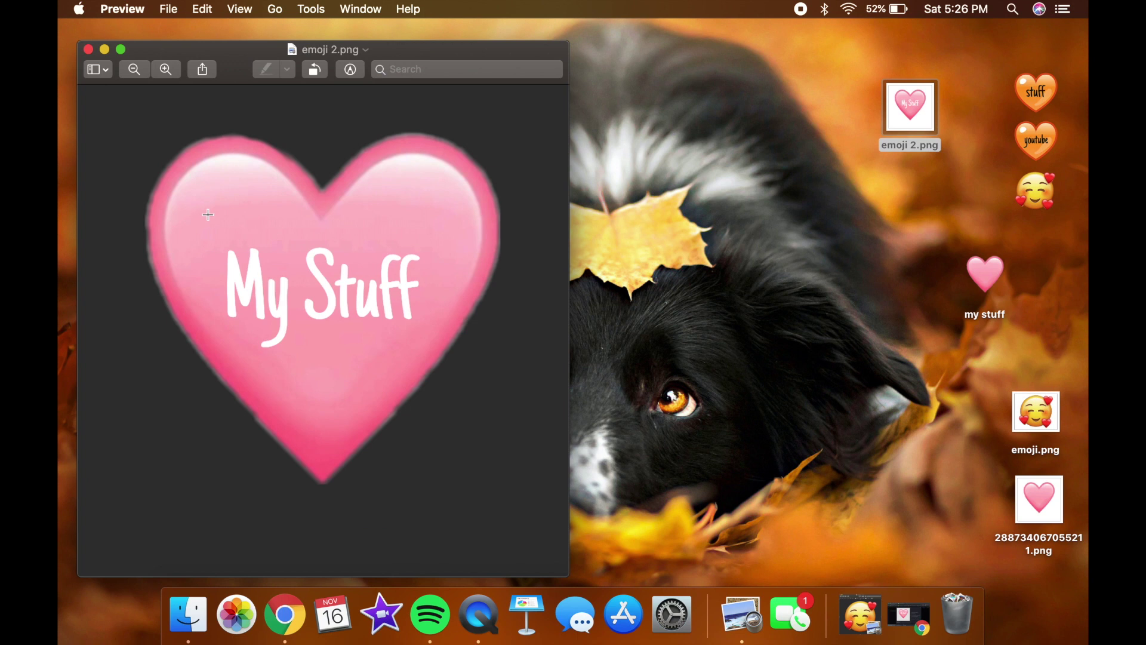
Copy the entire My Stuff heart image and close its window
click(202, 9)
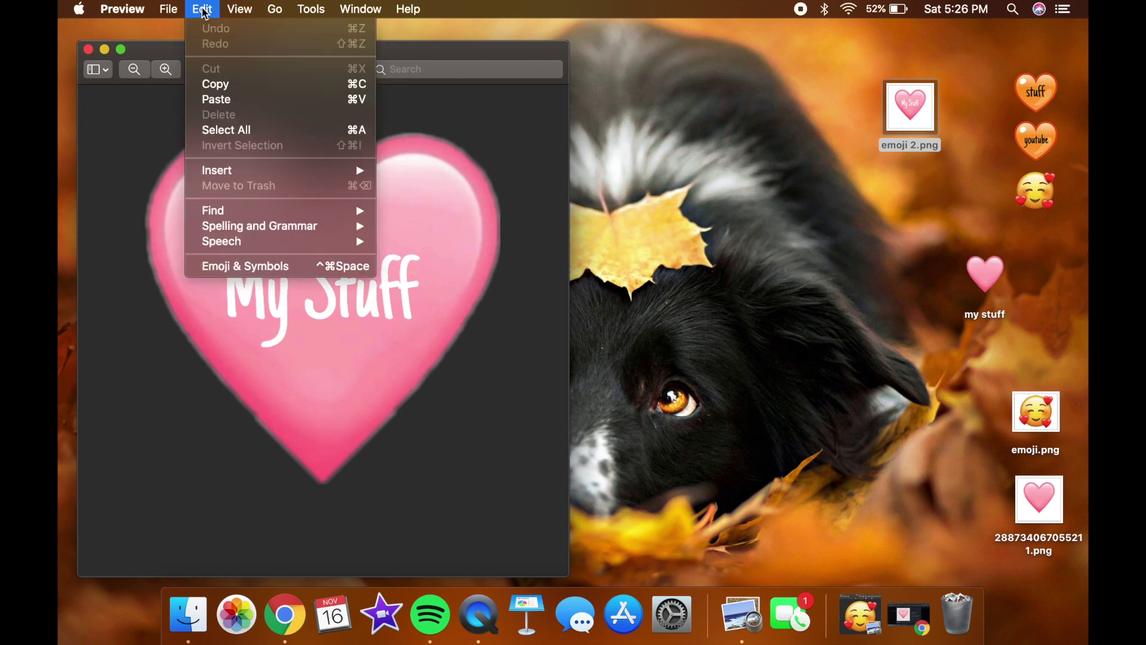
click(238, 126)
key(super+c)
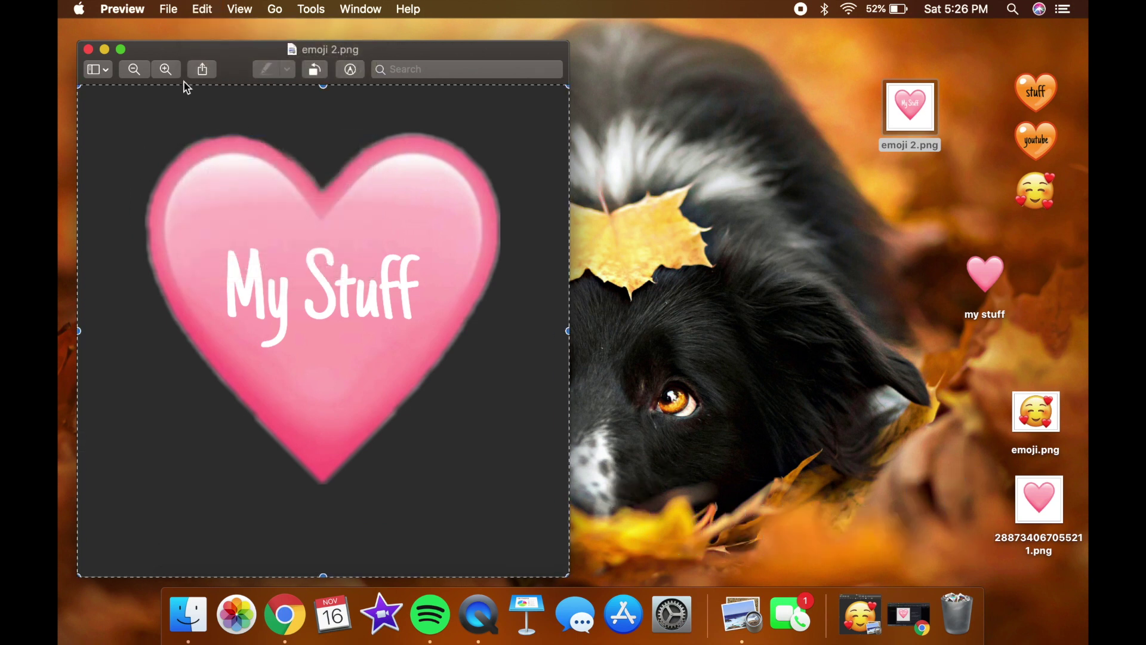
click(88, 50)
Move emoji 2.png slightly down and create a new desktop folder beside the my stuff folder
mouse_move(919, 100)
mouse_down()
mouse_move(908, 102)
mouse_move(917, 122)
mouse_up()
click(876, 234)
right_click(876, 325)
click(893, 327)
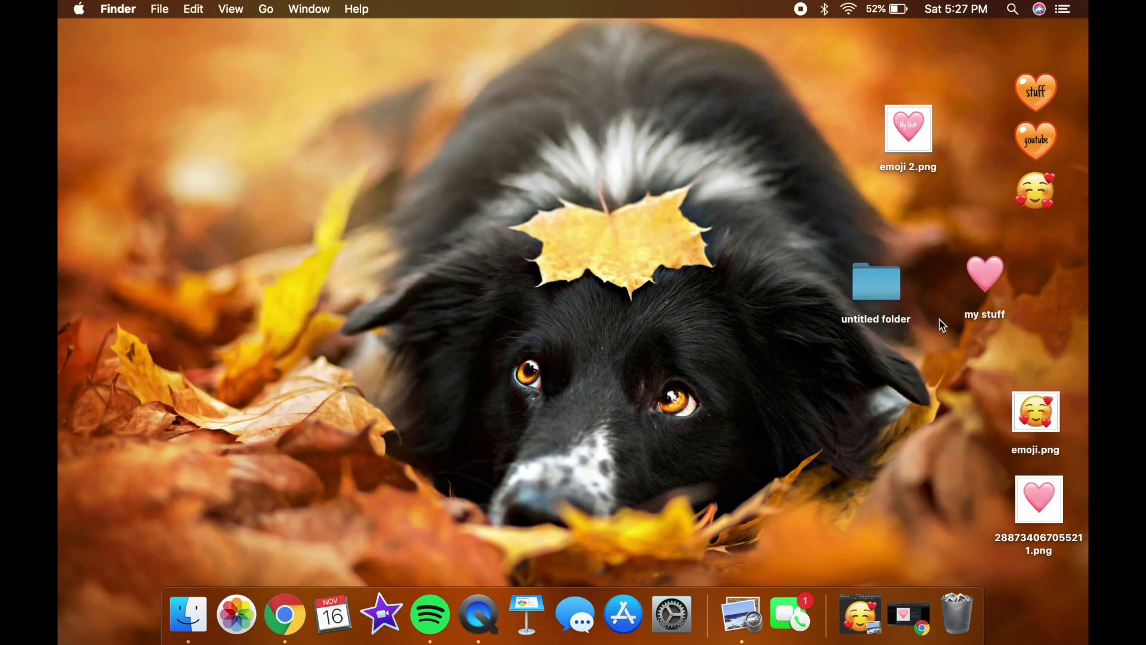
Replace the untitled folder's icon with the copied My Stuff heart in its info window and close that window
right_click(877, 284)
click(900, 258)
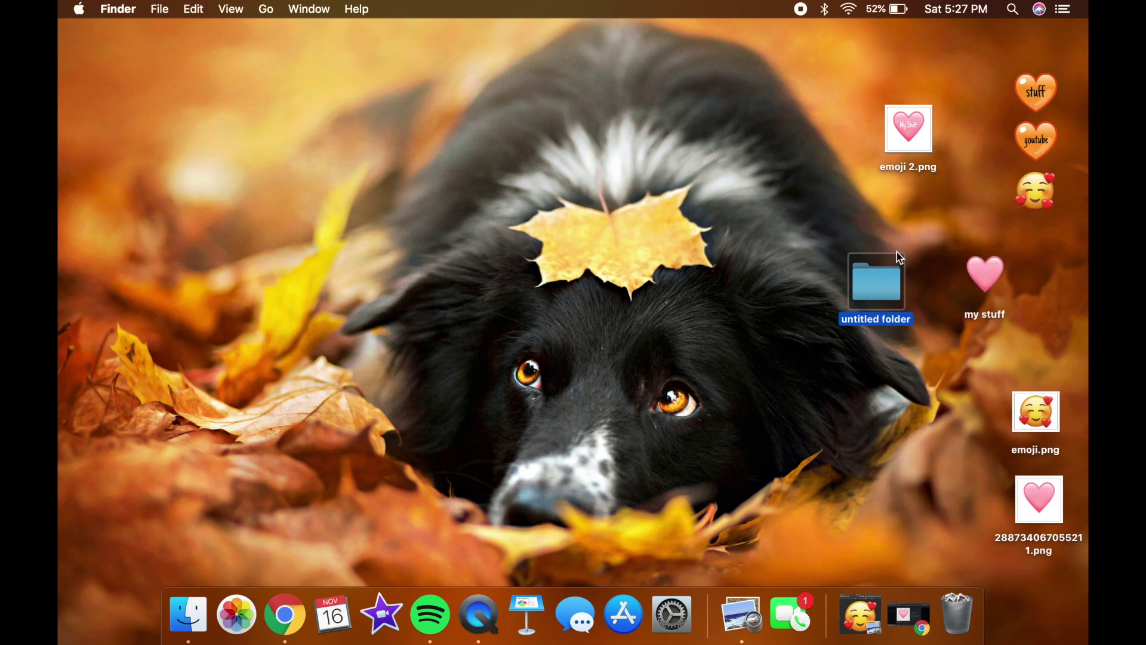
drag(463, 41, 591, 51)
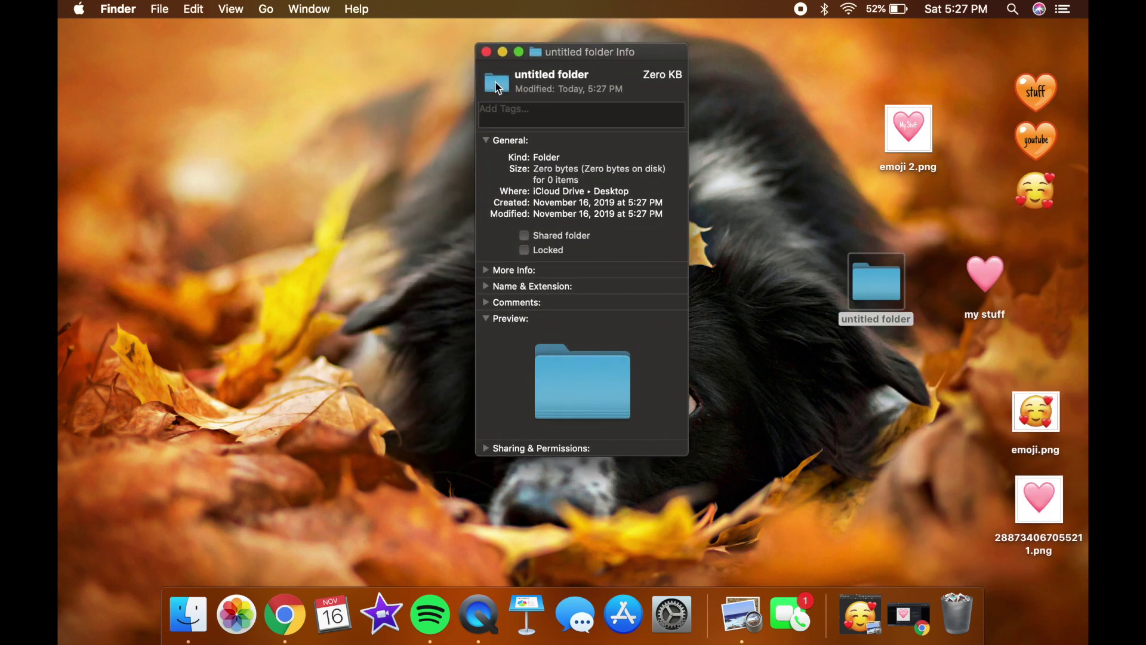
click(497, 83)
key(super+v)
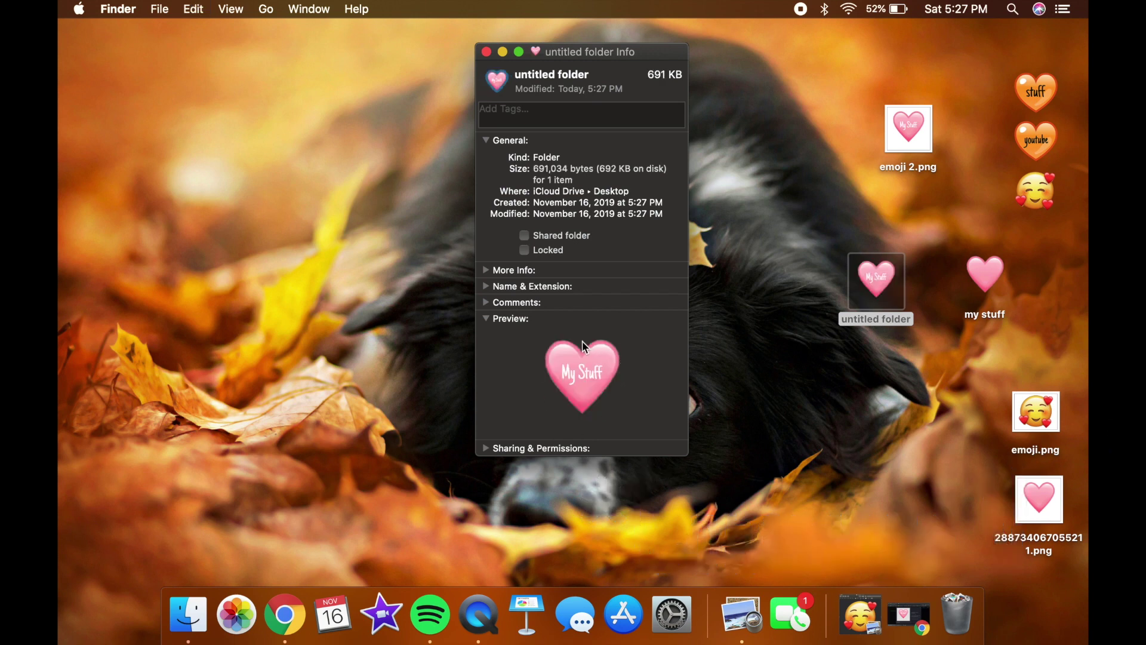
click(487, 52)
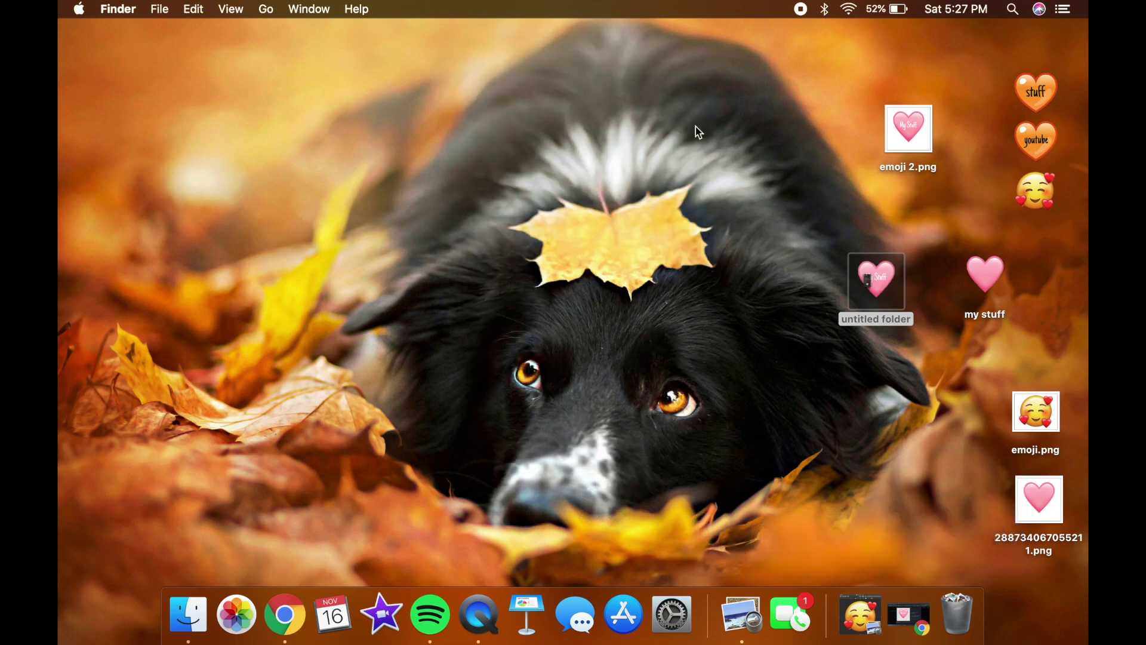
Replace the My Stuff heart folder's name with a blank one and reposition the folder below the smiling emoji folder
drag(876, 318, 973, 317)
key(BackSpace)
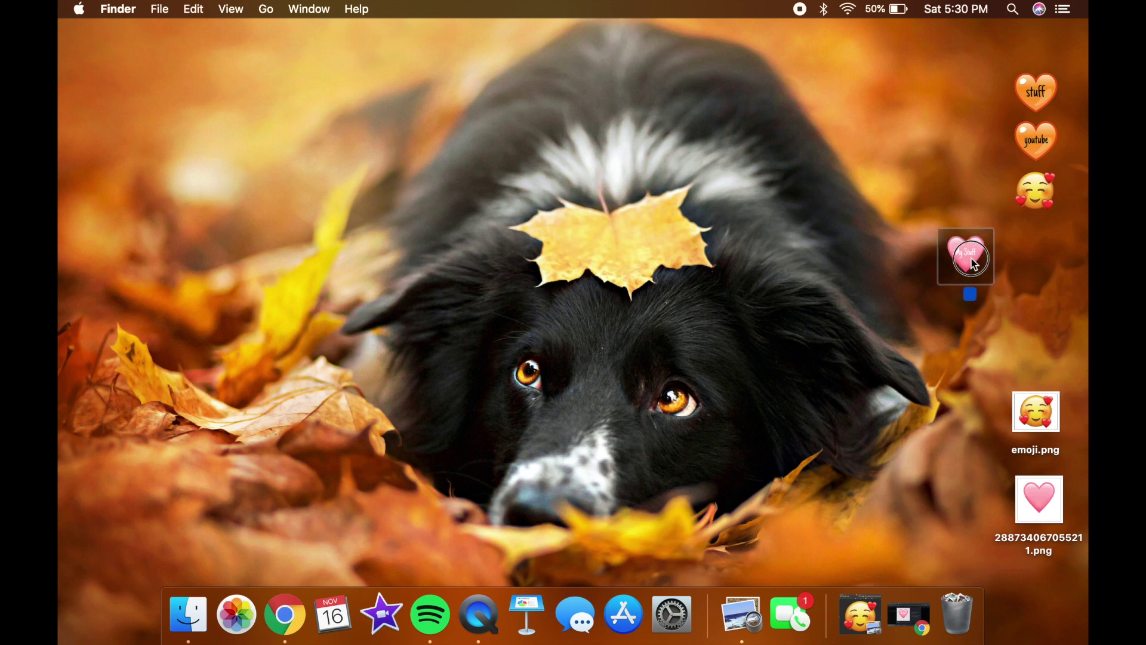
drag(966, 254, 935, 255)
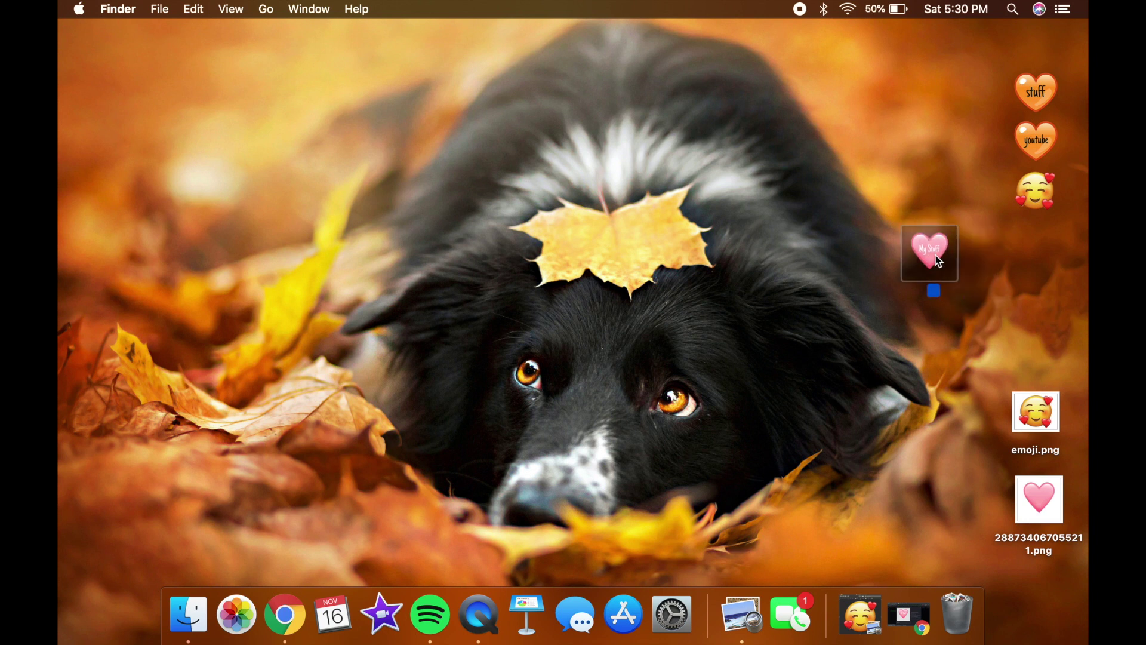
click(988, 261)
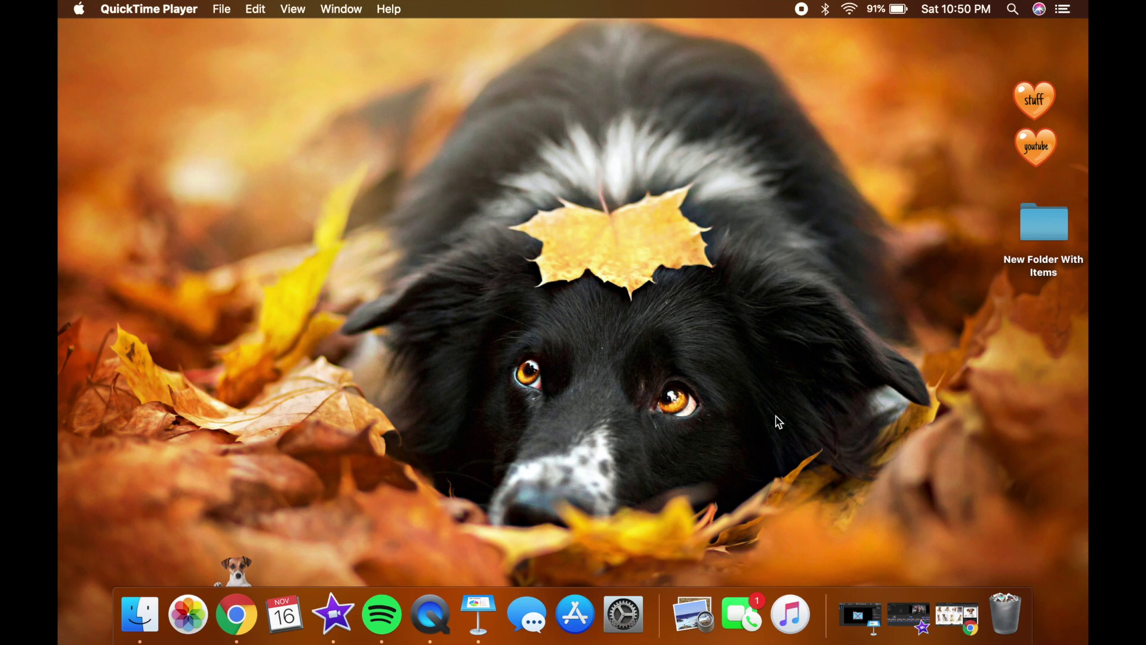
Open the dog-shaped folder just above the Dock to view its contents, and close its window
double_click(242, 576)
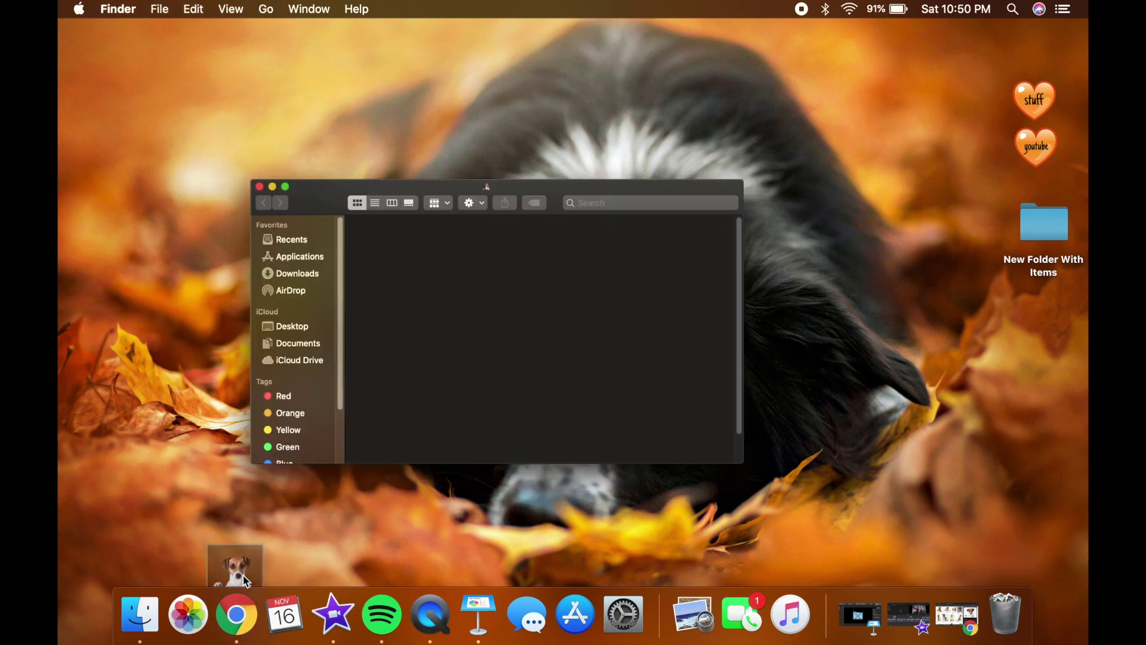
click(273, 83)
click(298, 507)
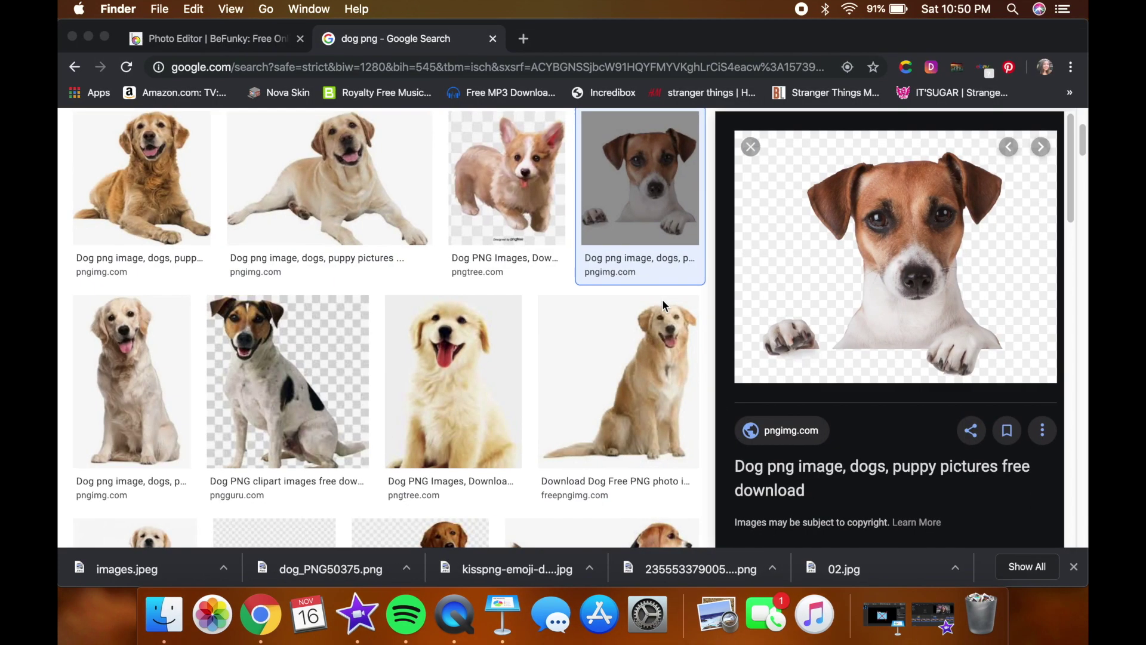
Review the peeking dog picture in Chrome's "dog png" image results, and adjust the dog folder's position just above the Dock
scroll(665, 306, up, 3)
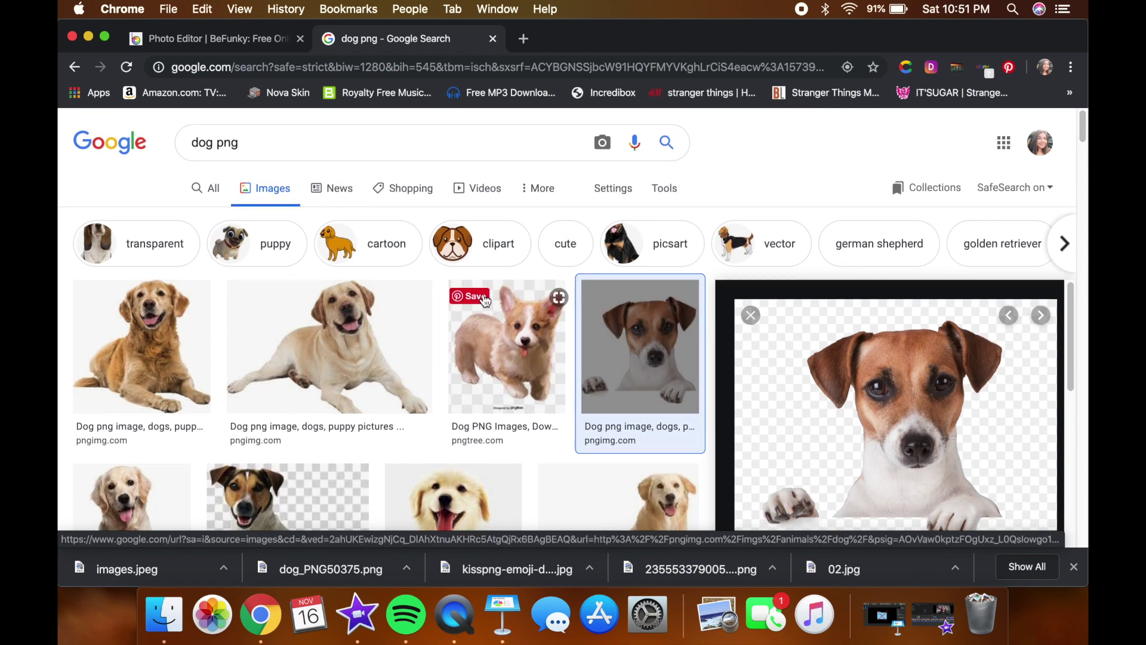
scroll(507, 334, down, 2)
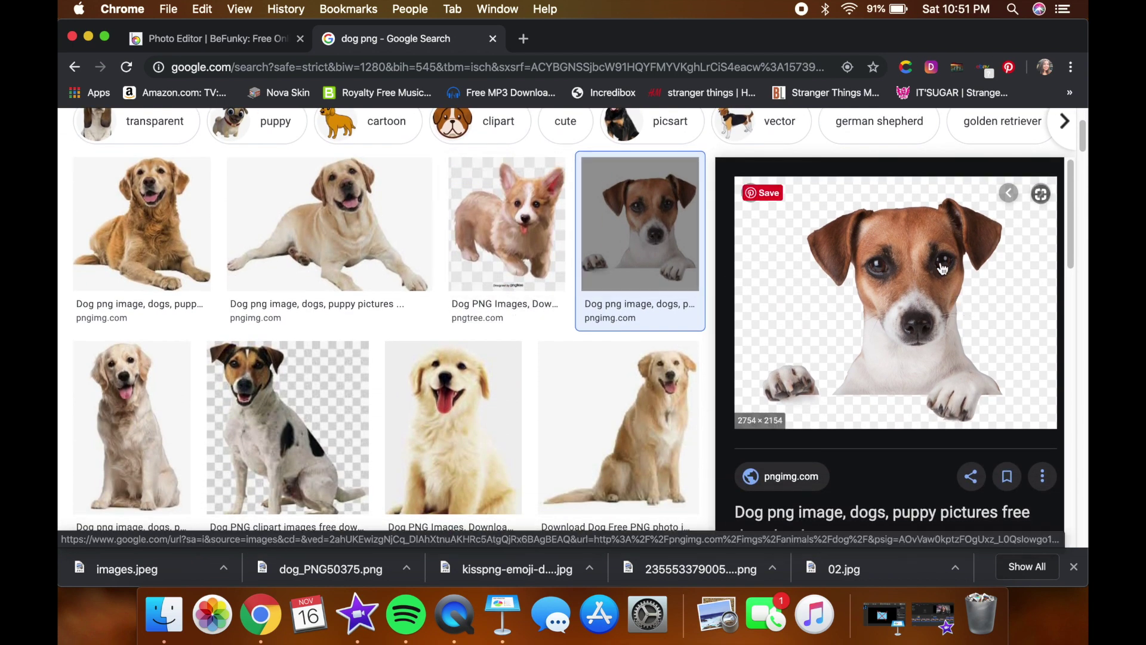
click(88, 37)
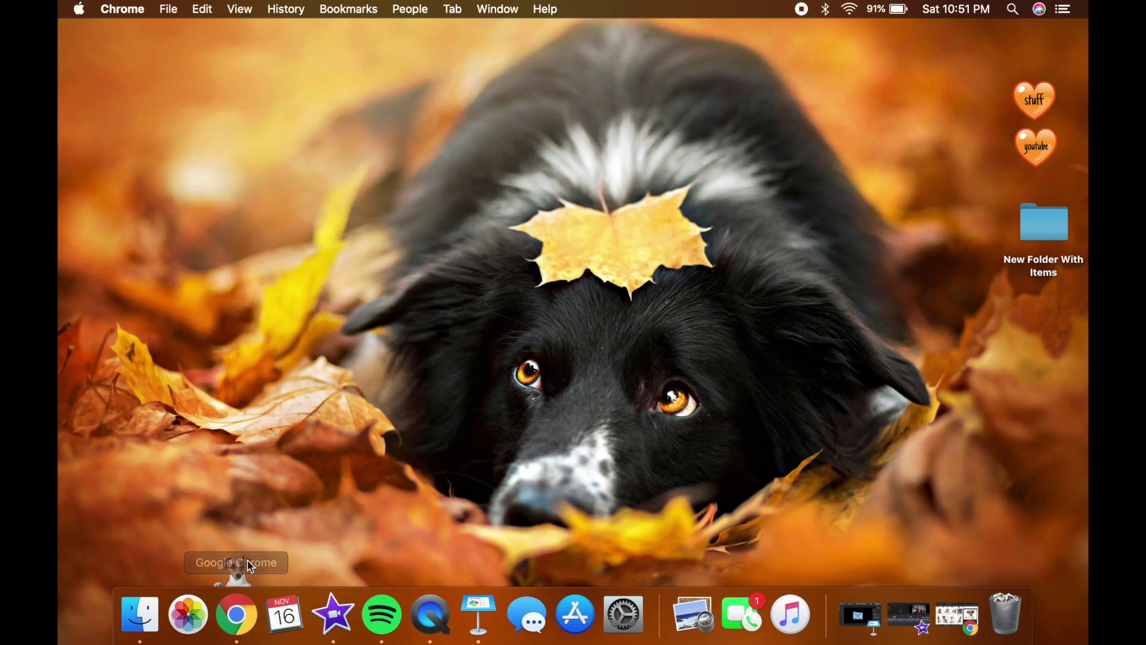
mouse_move(234, 564)
mouse_down()
mouse_move(391, 374)
mouse_move(240, 566)
mouse_up()
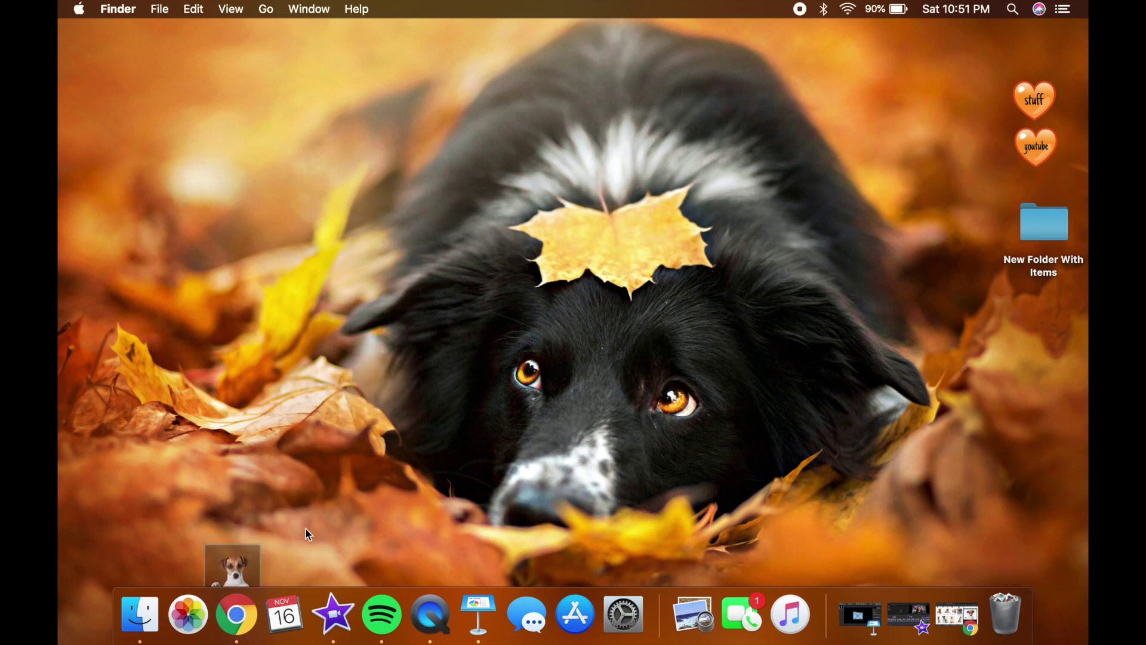